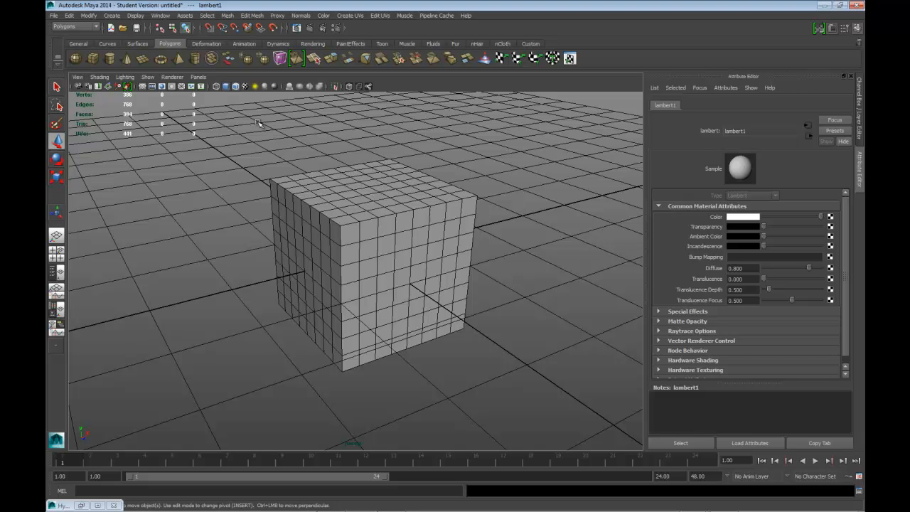
Create a polygon plane 6 wide and 6 high with one width and height division along the Y axis.
{"action": "left_click_drag", "start_coordinate": [425, 158], "coordinate": [449, 184], "text": "alt"}
{"action": "middle_click_drag", "start_coordinate": [448, 185], "coordinate": [462, 189], "text": "alt"}
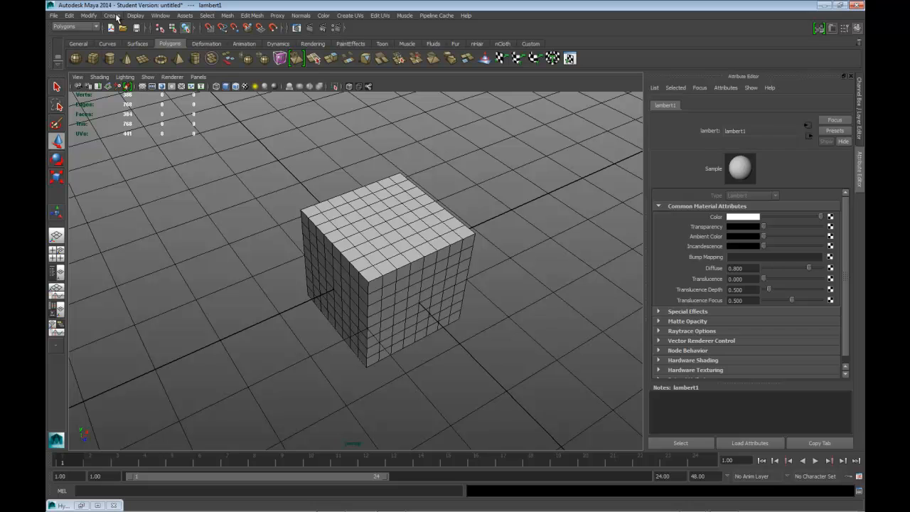
{"action": "left_click", "coordinate": [112, 16]}
{"action": "mouse_move", "coordinate": [135, 38]}
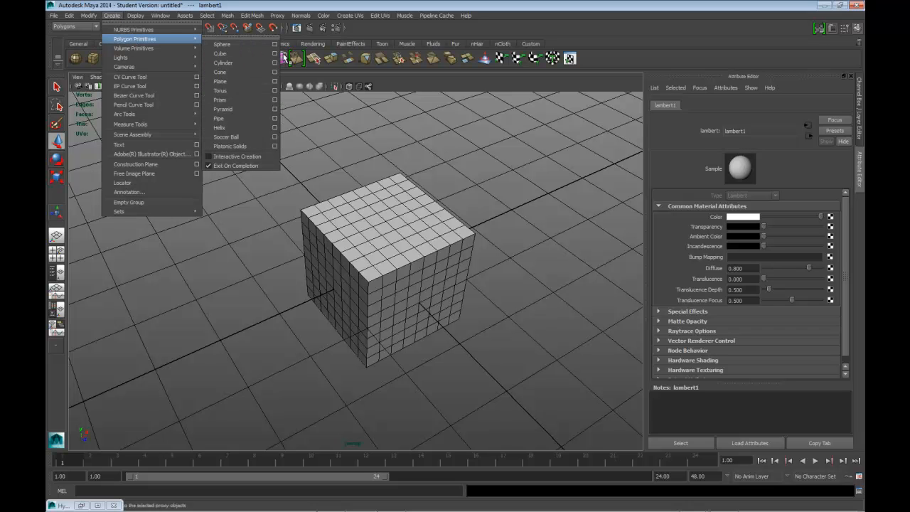
{"action": "left_click", "coordinate": [273, 82]}
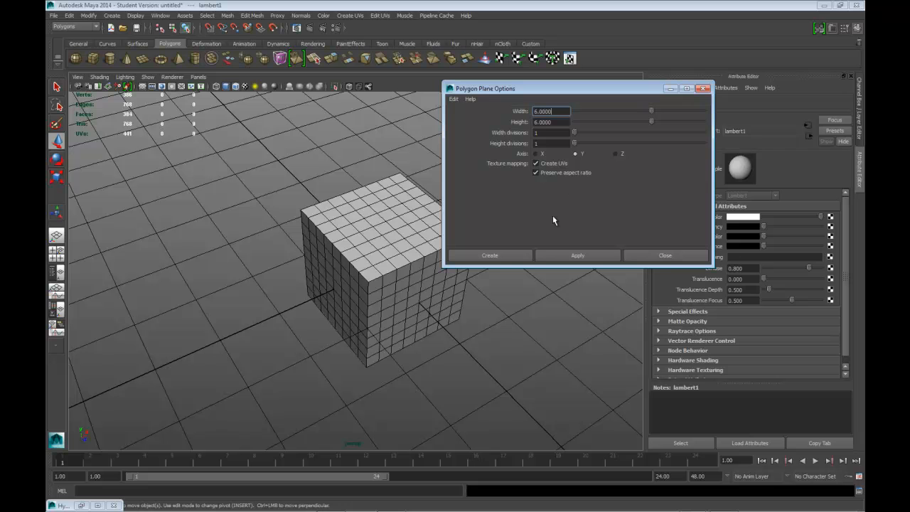
{"action": "left_click", "coordinate": [510, 257]}
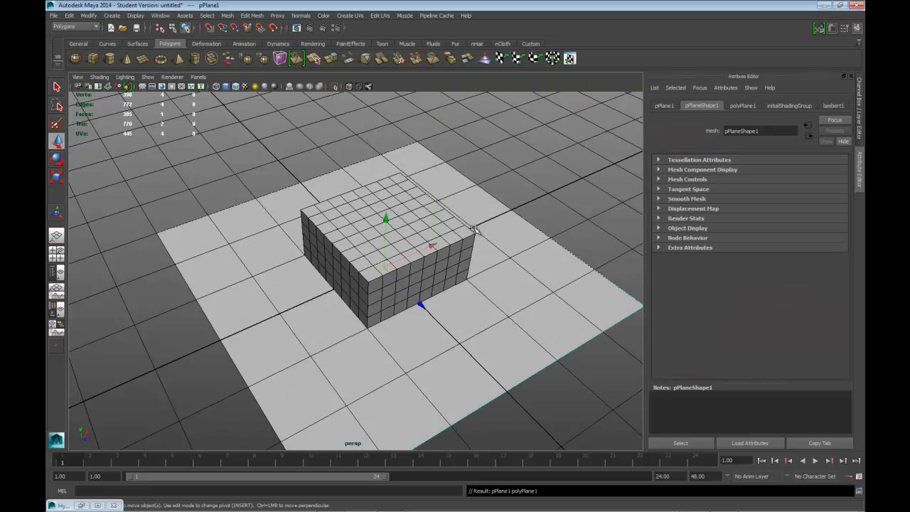
Assign a new Lambert material to the plane and name it BG_TX.
{"action": "scroll", "coordinate": [474, 229], "scroll_direction": "down", "scroll_amount": 2}
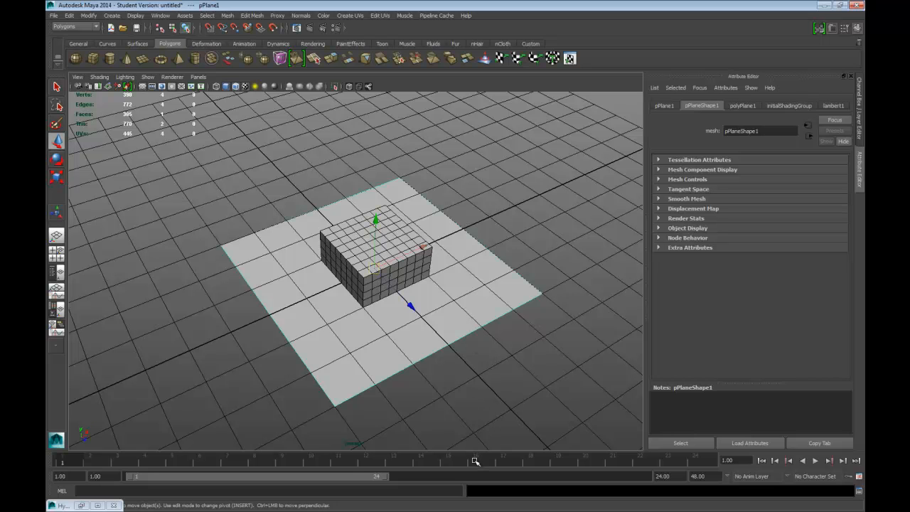
{"action": "left_click_drag", "start_coordinate": [425, 181], "coordinate": [567, 99]}
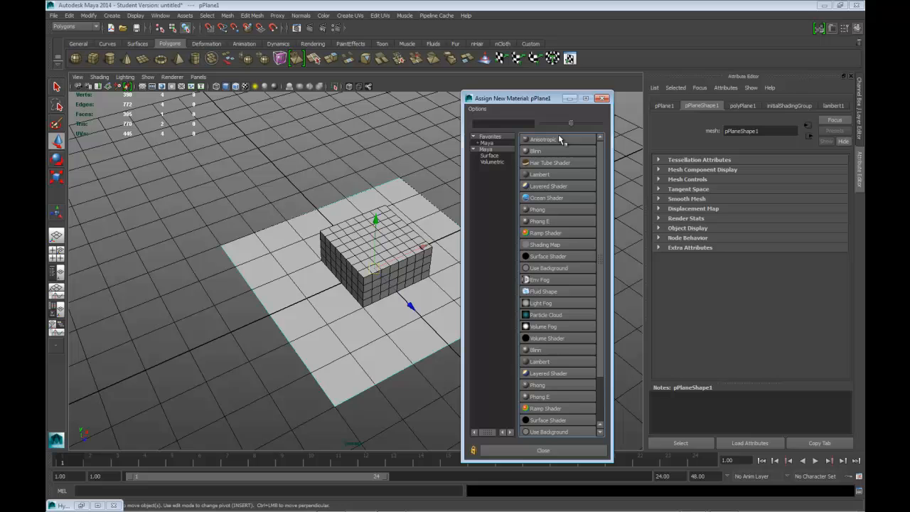
{"action": "left_click", "coordinate": [542, 174]}
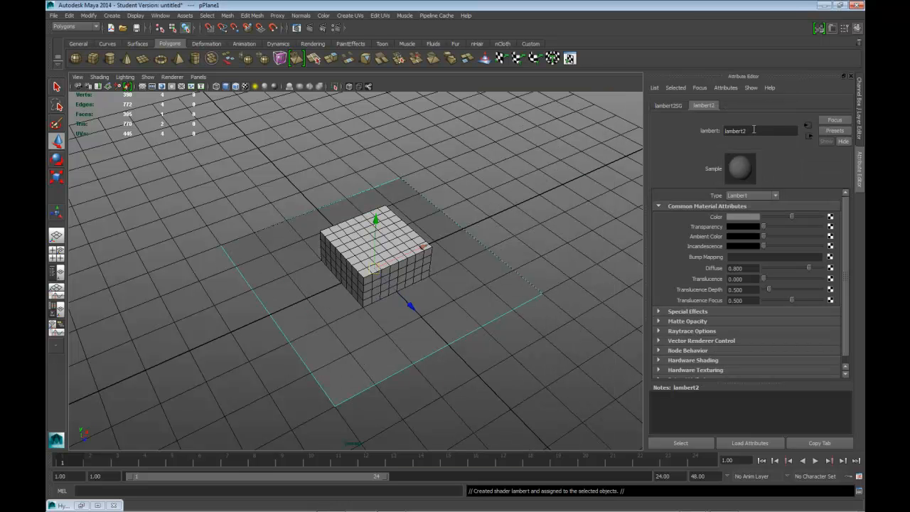
{"action": "left_click_drag", "start_coordinate": [768, 130], "coordinate": [692, 132]}
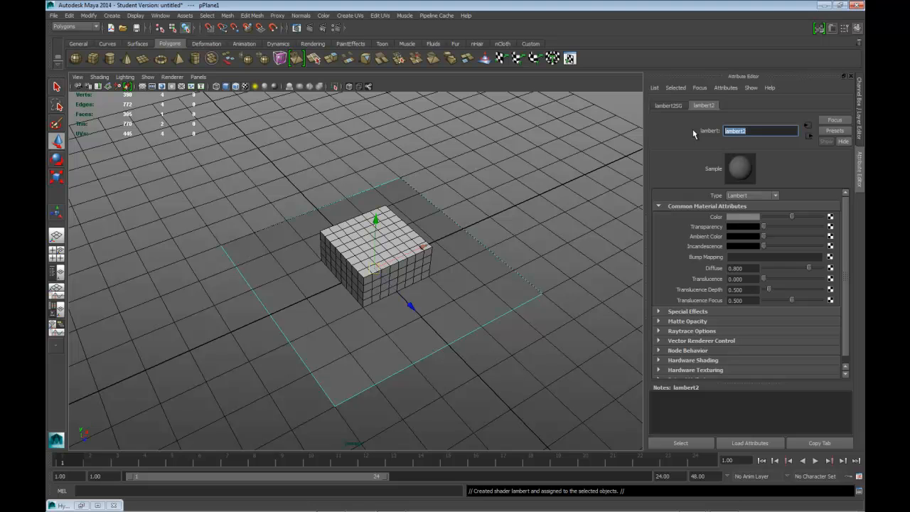
{"action": "type", "text": "BG_TX"}
{"action": "key", "text": "Return"}
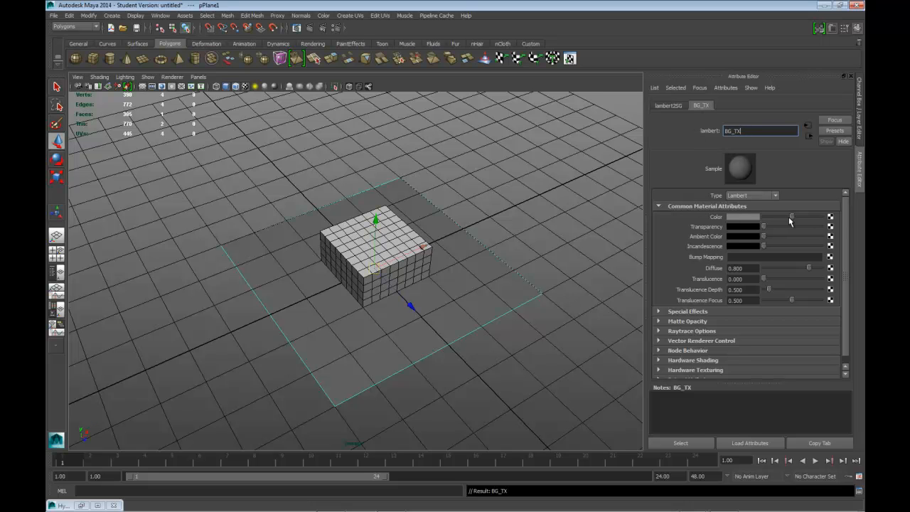
Connect a 2D File texture to the BG_TX material's color and set its filter type to Off.
{"action": "left_click", "coordinate": [830, 217]}
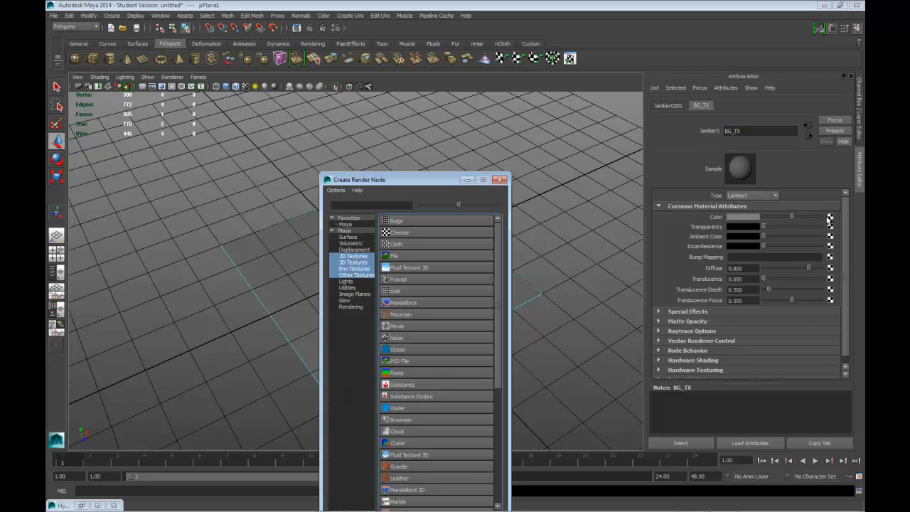
{"action": "left_click", "coordinate": [362, 258]}
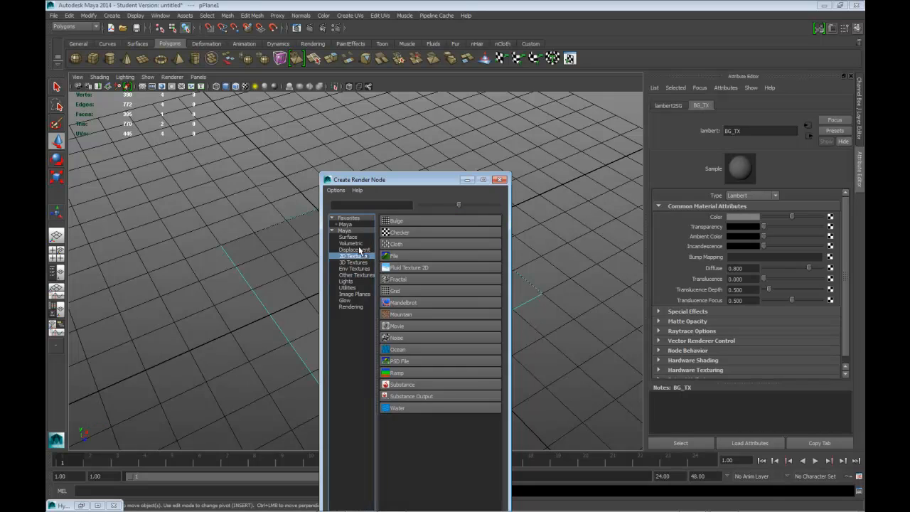
{"action": "left_click", "coordinate": [416, 256]}
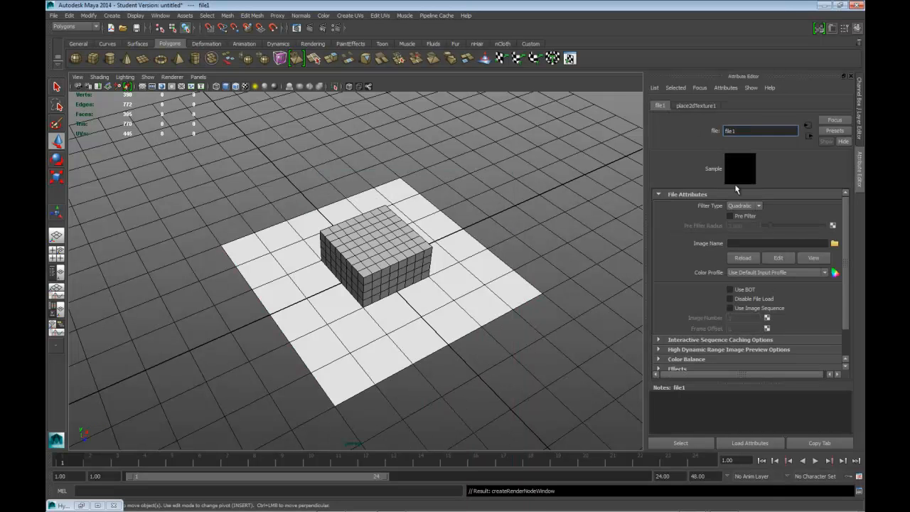
{"action": "left_click", "coordinate": [743, 205]}
{"action": "left_click", "coordinate": [739, 213]}
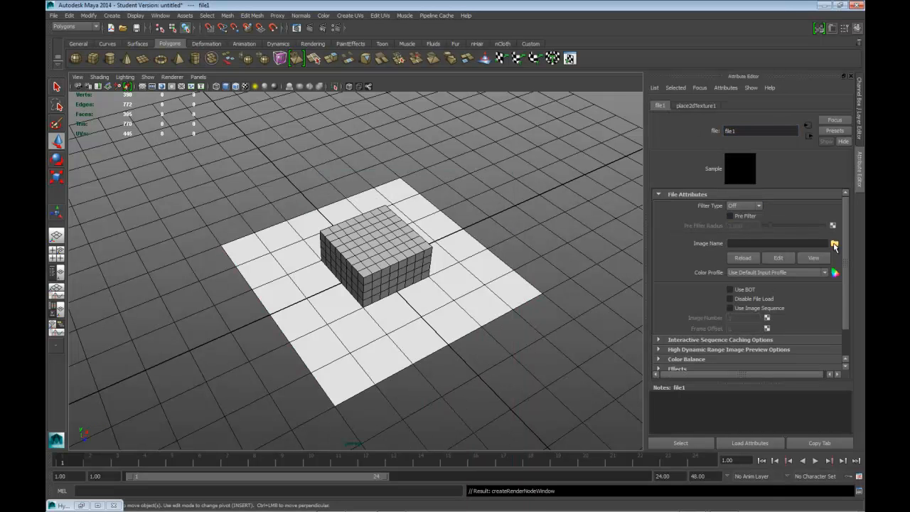
Load the dice_bump_map image ending in Large-2.jpg from the sourceimages folder into the file texture.
{"action": "left_click", "coordinate": [835, 243]}
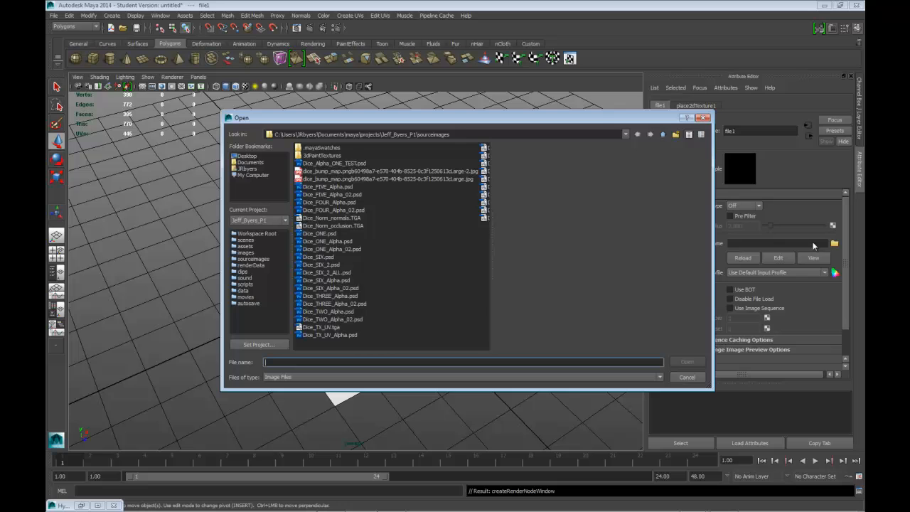
{"action": "left_click", "coordinate": [361, 171]}
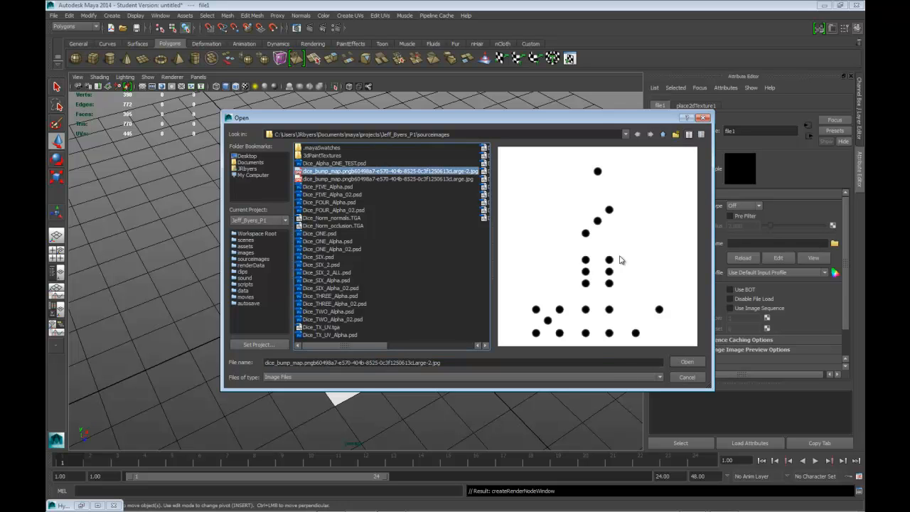
{"action": "left_click", "coordinate": [686, 361]}
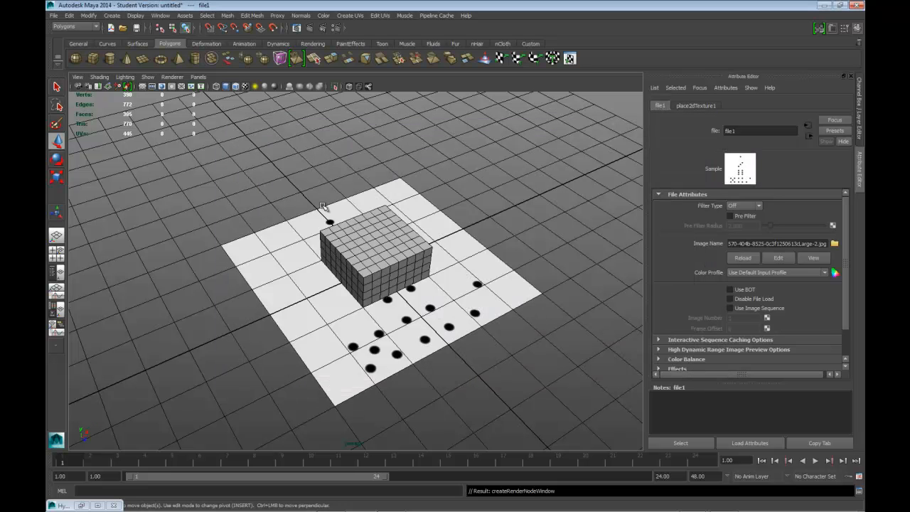
Show the top view full size with textured shading.
{"action": "key", "text": "space"}
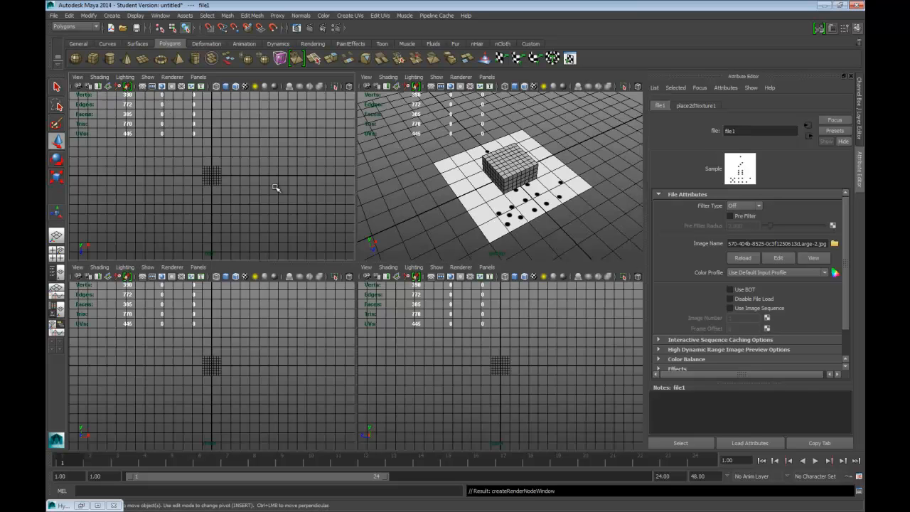
{"action": "key", "text": "space"}
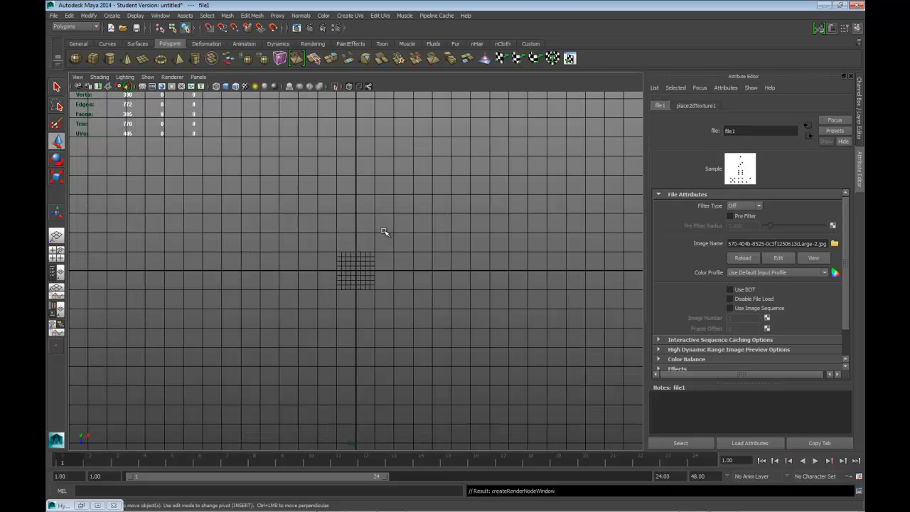
{"action": "key", "text": "6"}
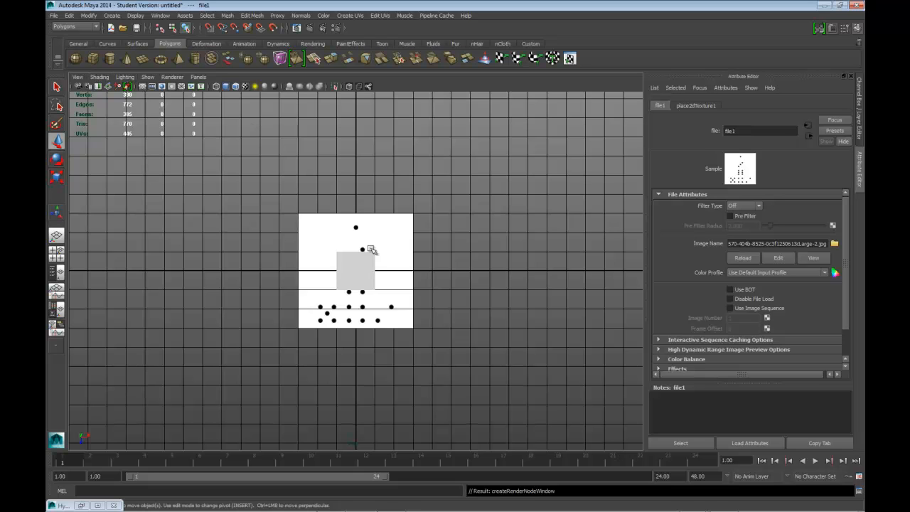
Enable X-Ray and wireframe on shaded in the top view to see the dots through the cube.
{"action": "left_click", "coordinate": [100, 77]}
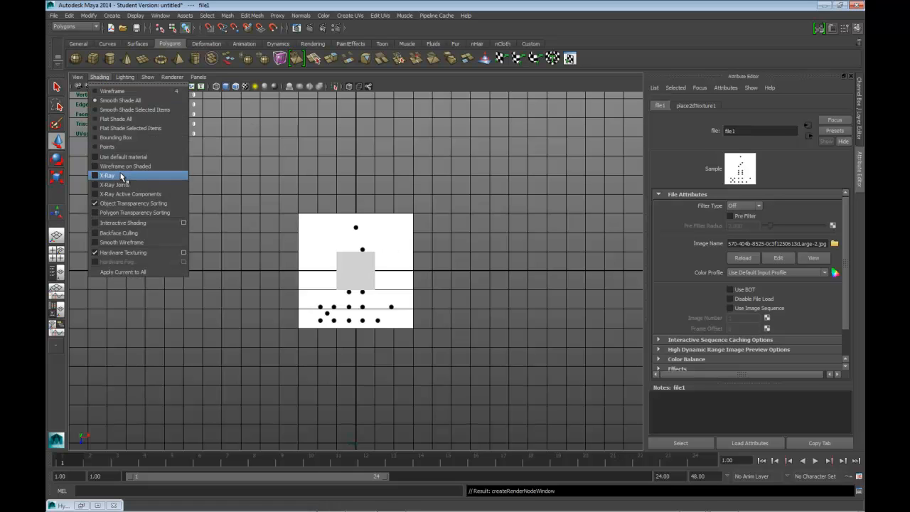
{"action": "left_click", "coordinate": [121, 175]}
{"action": "scroll", "coordinate": [440, 335], "scroll_direction": "up", "scroll_amount": 3}
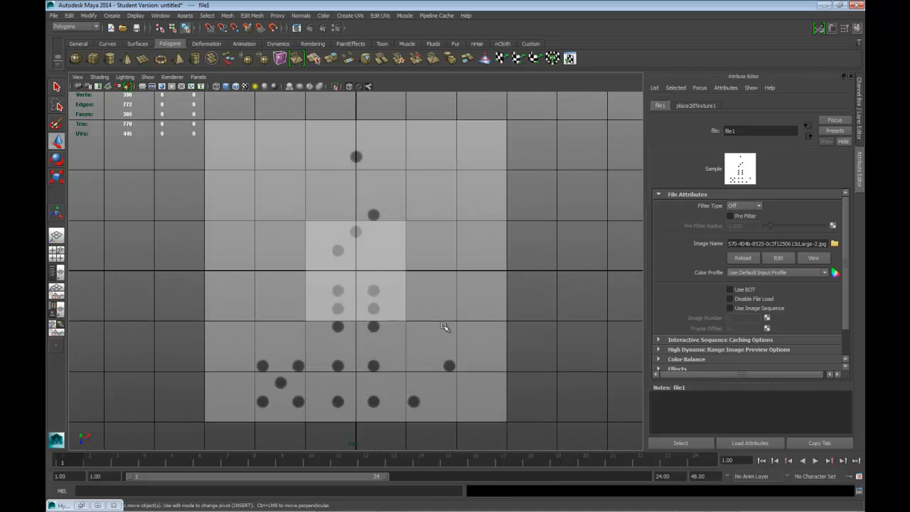
{"action": "left_click", "coordinate": [237, 86]}
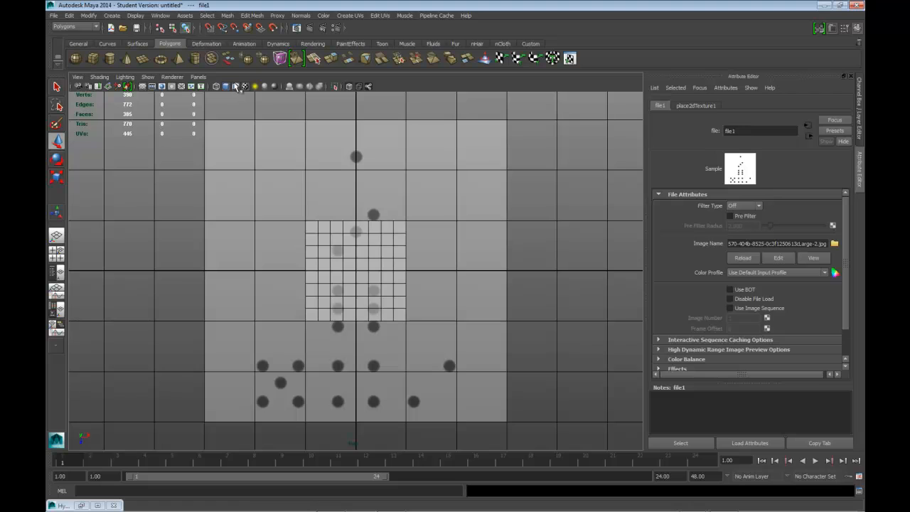
{"action": "scroll", "coordinate": [485, 337], "scroll_direction": "up", "scroll_amount": 1}
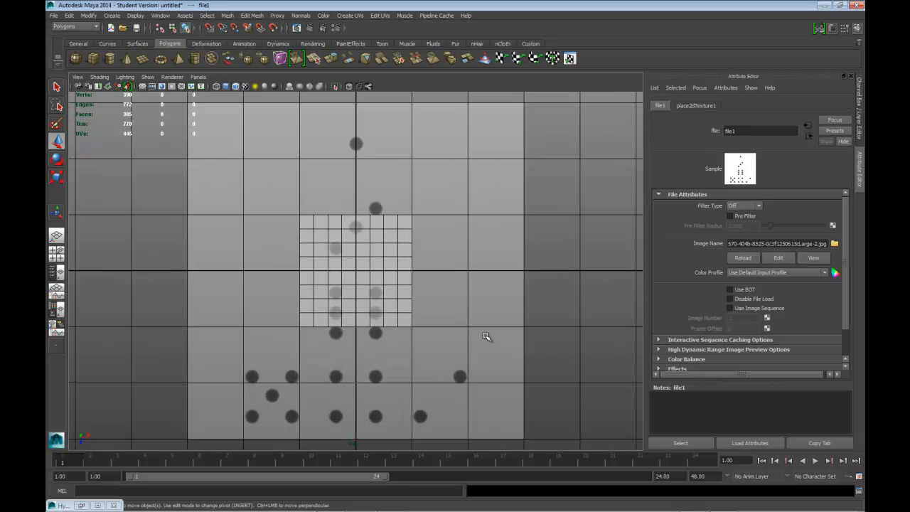
Scale the dot-image plane up uniformly and move it to about -0.97 in Z, centring the six-dot pattern on the cube.
{"action": "left_click", "coordinate": [519, 255]}
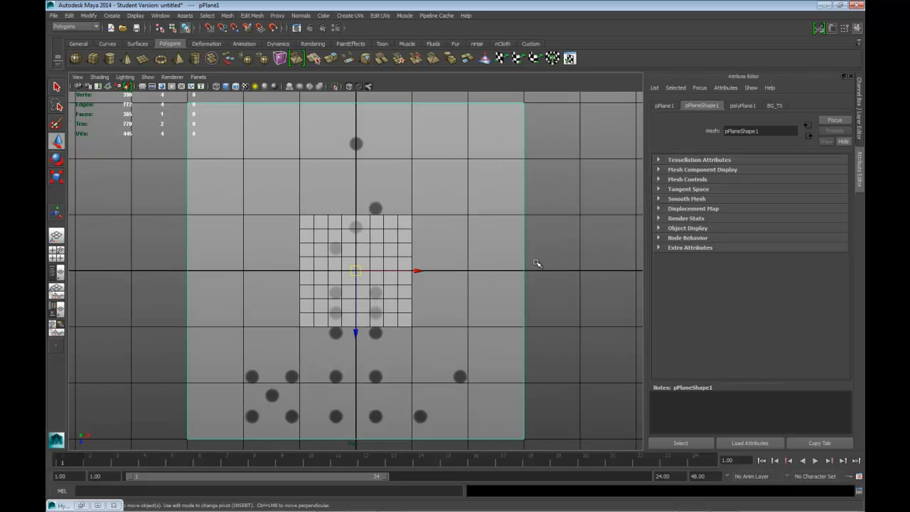
{"action": "left_click_drag", "start_coordinate": [355, 334], "coordinate": [359, 285]}
{"action": "key", "text": "r"}
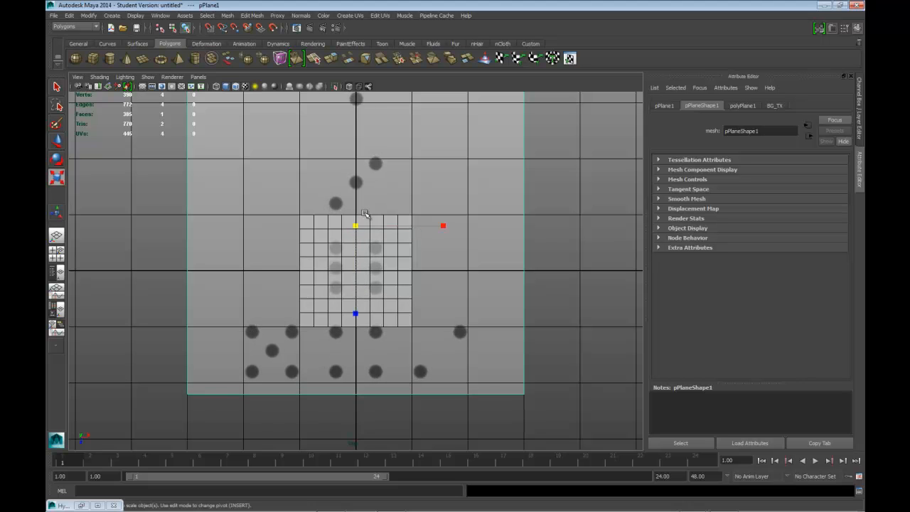
{"action": "left_click_drag", "start_coordinate": [362, 227], "coordinate": [430, 233]}
{"action": "key", "text": "w"}
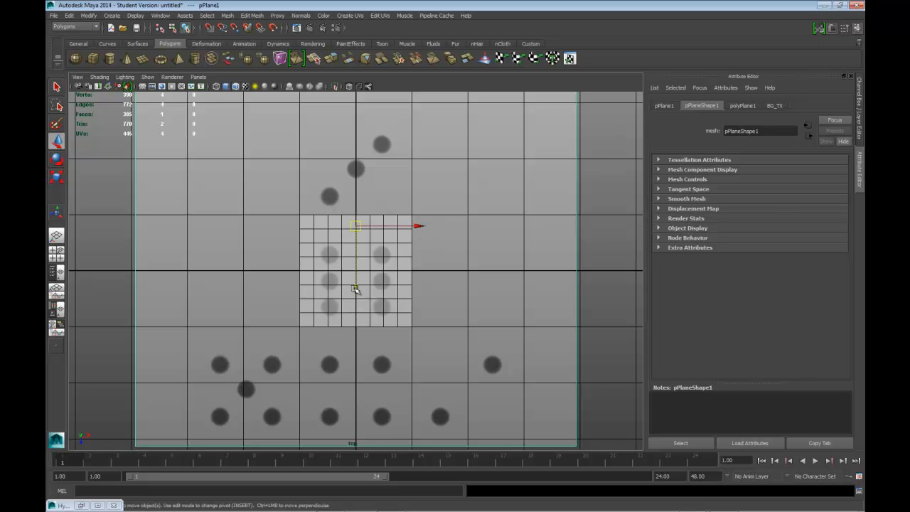
{"action": "left_click_drag", "start_coordinate": [356, 287], "coordinate": [360, 276]}
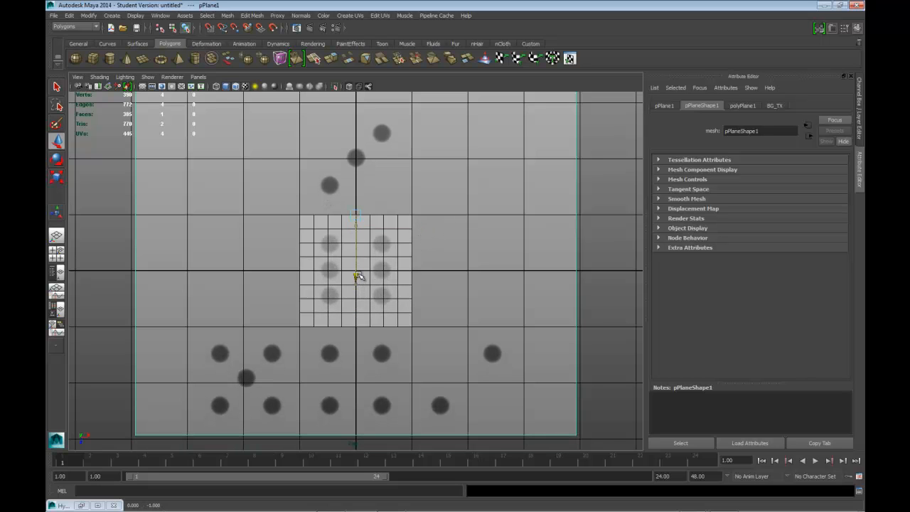
{"action": "left_click_drag", "start_coordinate": [358, 276], "coordinate": [359, 276]}
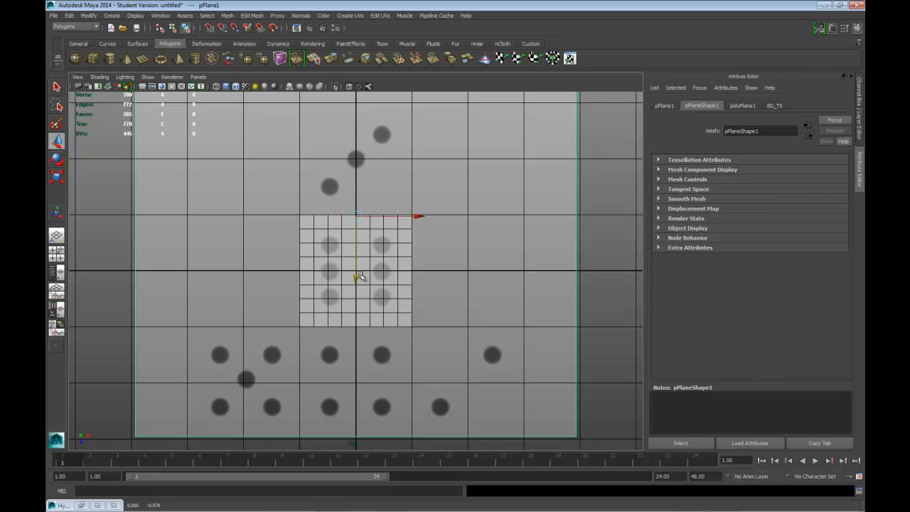
Enlarge the plane uniformly to about 1.44 scale and shift it to about -1.09 in Z, aligning the six dots with the cube's grid.
{"action": "key", "text": "r"}
{"action": "left_click_drag", "start_coordinate": [355, 216], "coordinate": [386, 217]}
{"action": "key", "text": "w"}
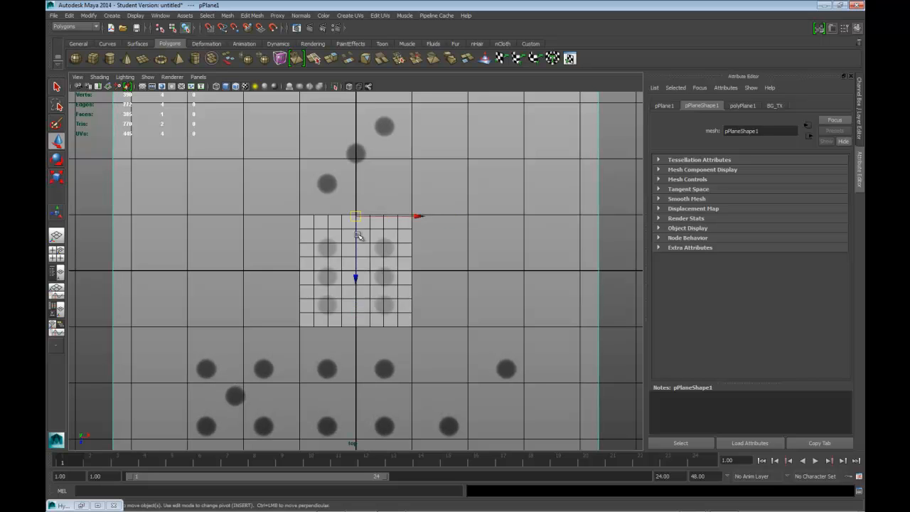
{"action": "left_click_drag", "start_coordinate": [358, 275], "coordinate": [361, 269]}
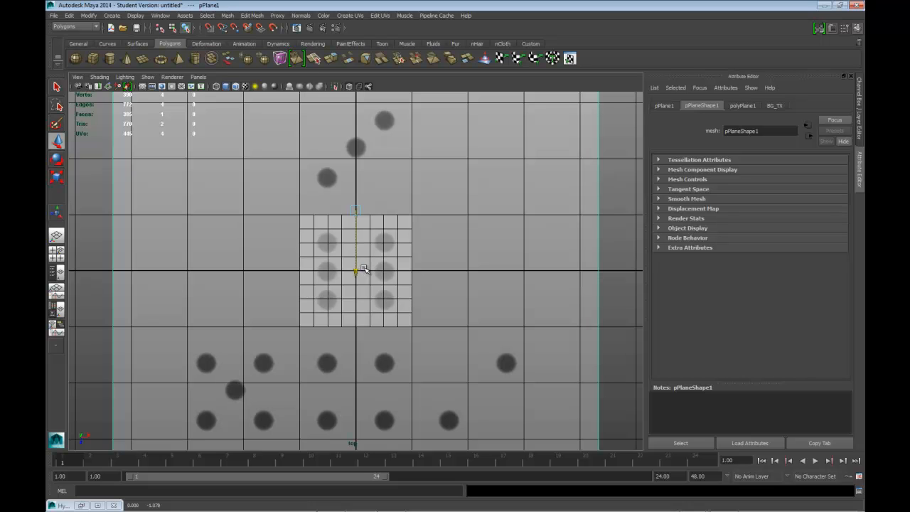
{"action": "left_click_drag", "start_coordinate": [363, 268], "coordinate": [362, 268]}
{"action": "left_click_drag", "start_coordinate": [356, 272], "coordinate": [356, 271]}
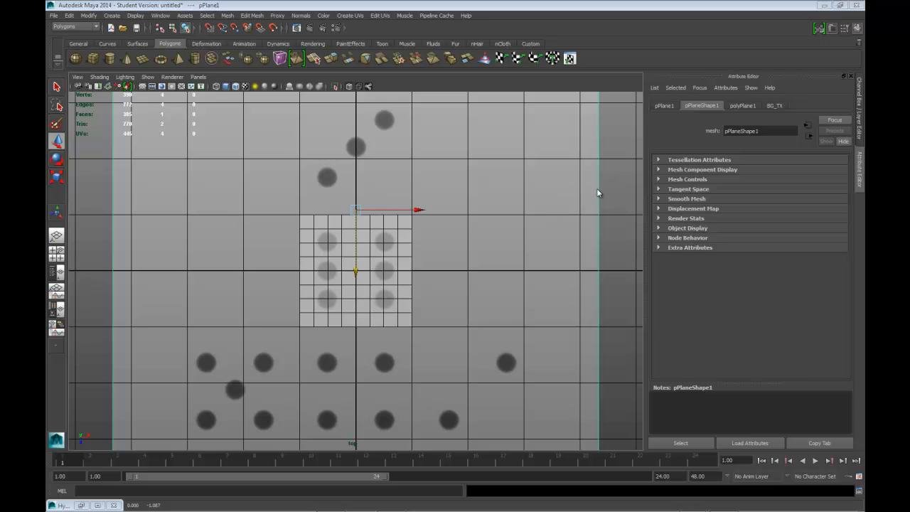
Add the dot-image plane to a new display layer and name the layer BG.
{"action": "key", "text": "space"}
{"action": "key", "text": "space"}
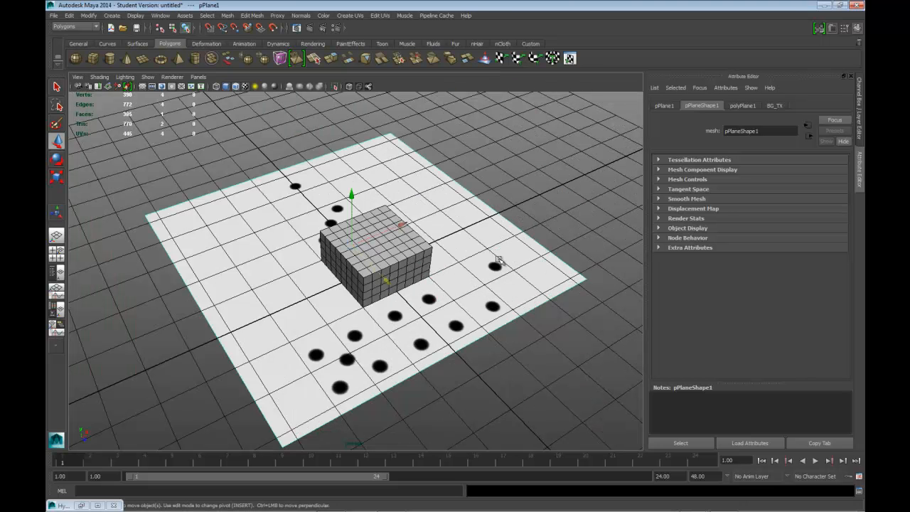
{"action": "left_click", "coordinate": [532, 199]}
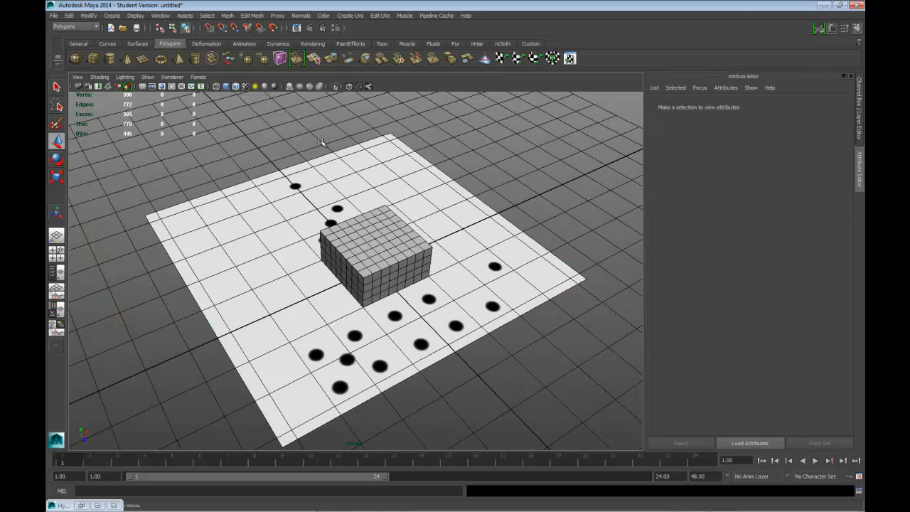
{"action": "left_click", "coordinate": [386, 173]}
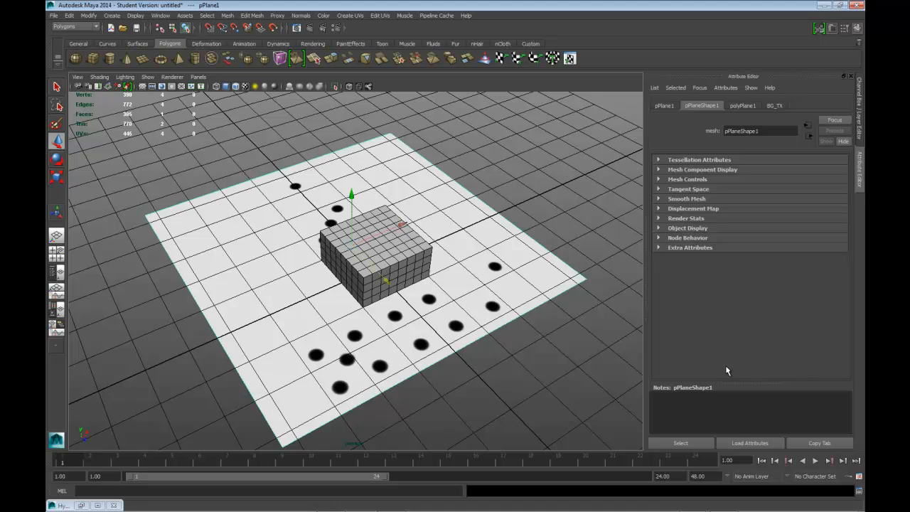
{"action": "key", "text": "ctrl+a"}
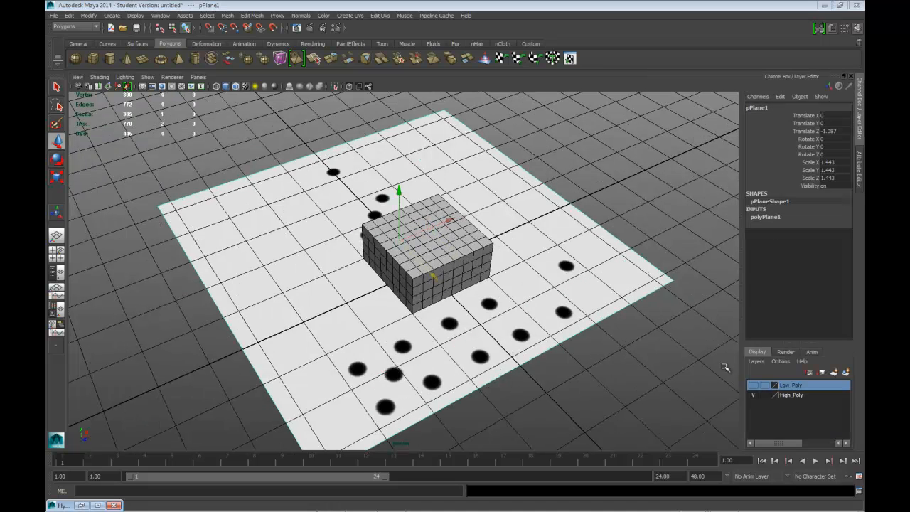
{"action": "left_click", "coordinate": [845, 372]}
{"action": "double_click", "coordinate": [798, 387]}
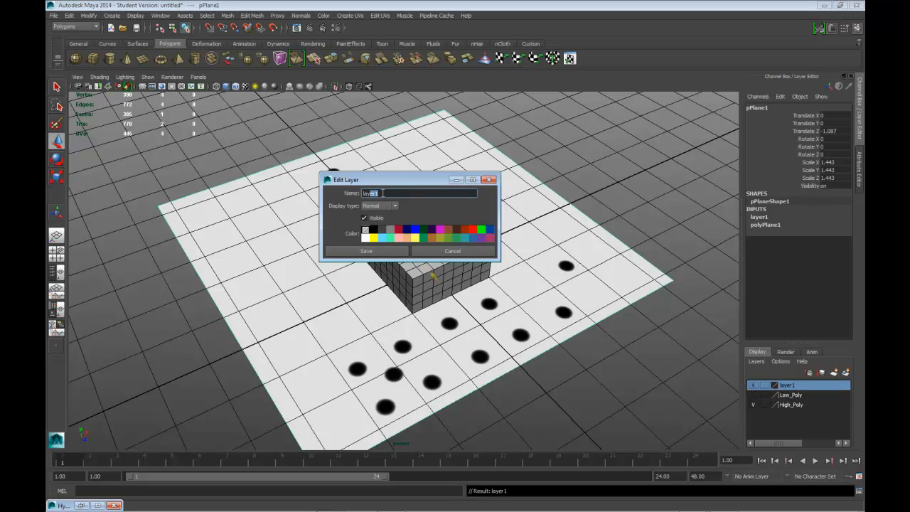
{"action": "type", "text": "BG"}
{"action": "left_click", "coordinate": [364, 251]}
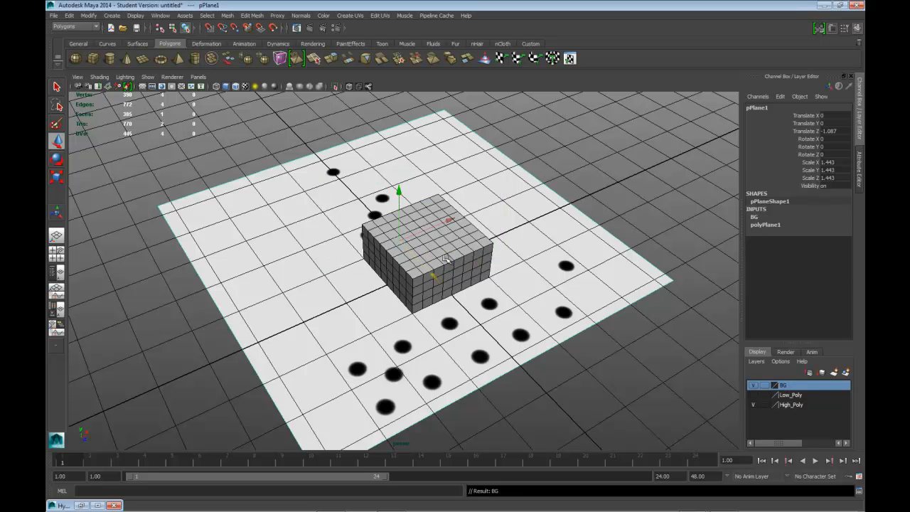
Set the BG layer's display type to reference, locking the plane against selection.
{"action": "left_click", "coordinate": [754, 386]}
{"action": "left_click", "coordinate": [754, 385]}
{"action": "left_click", "coordinate": [765, 385]}
{"action": "left_click", "coordinate": [764, 386]}
{"action": "left_click", "coordinate": [576, 226]}
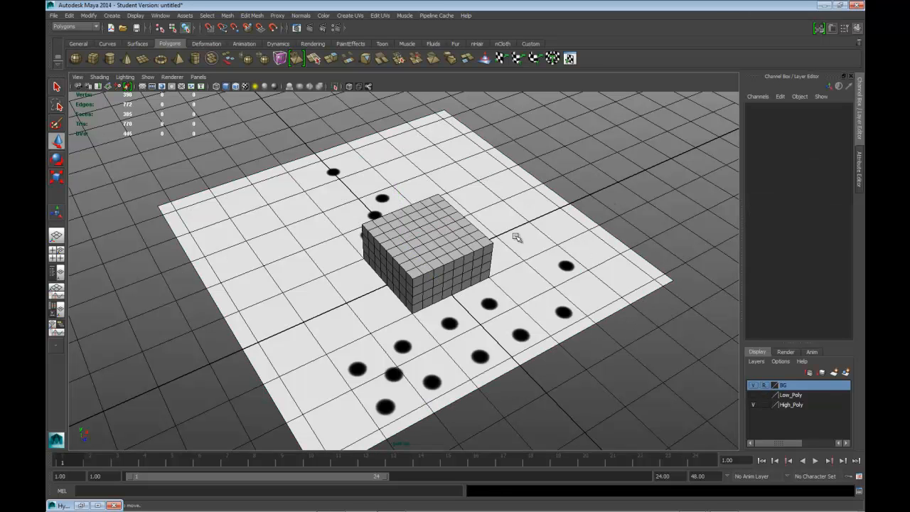
{"action": "mouse_move", "coordinate": [566, 273]}
{"action": "left_mouse_down", "text": "alt"}
{"action": "mouse_move", "coordinate": [567, 264]}
{"action": "mouse_move", "coordinate": [559, 270]}
{"action": "left_mouse_up", "text": "alt"}
{"action": "scroll", "coordinate": [555, 259], "scroll_direction": "up", "scroll_amount": 2}
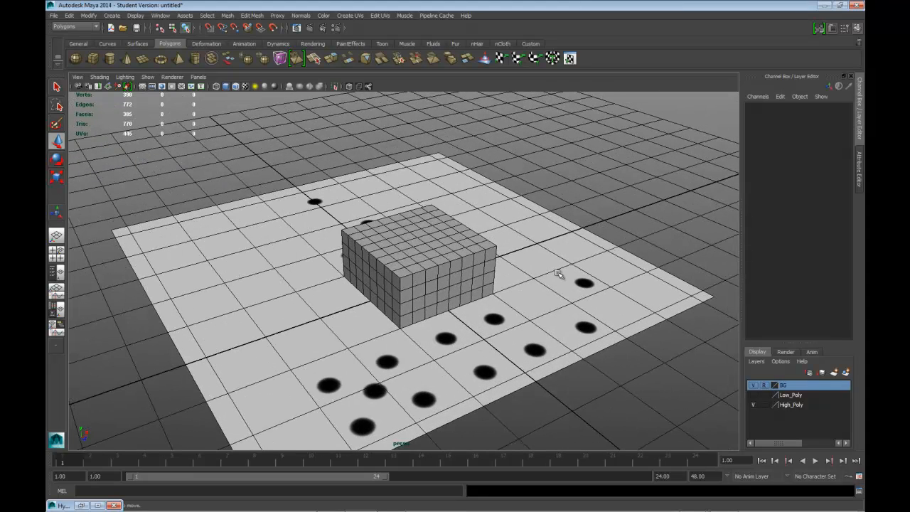
Set the High_Poly layer to reference so the subdivided cube is locked against selection.
{"action": "left_click", "coordinate": [753, 405]}
{"action": "left_click", "coordinate": [754, 405]}
{"action": "left_click", "coordinate": [437, 273]}
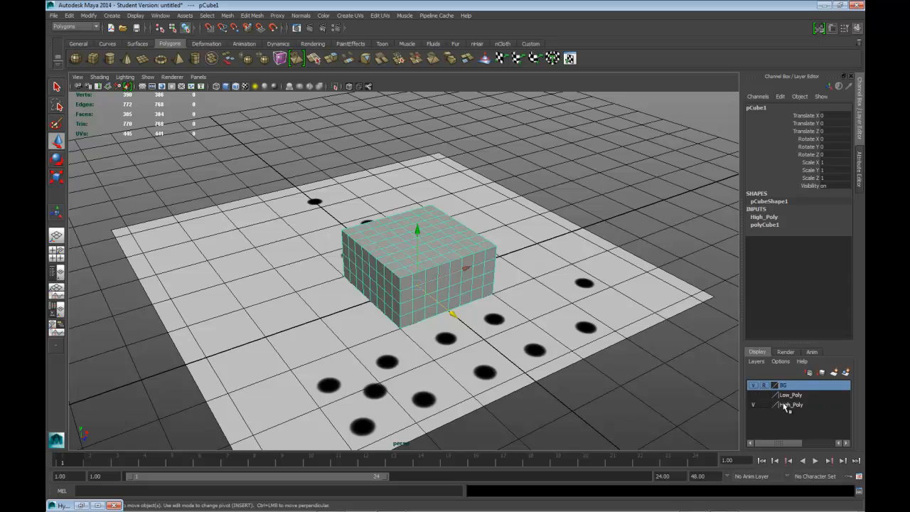
{"action": "left_click", "coordinate": [764, 405]}
{"action": "left_click", "coordinate": [763, 404]}
{"action": "left_click", "coordinate": [600, 230]}
{"action": "left_click_drag", "start_coordinate": [555, 315], "coordinate": [527, 313], "text": "alt"}
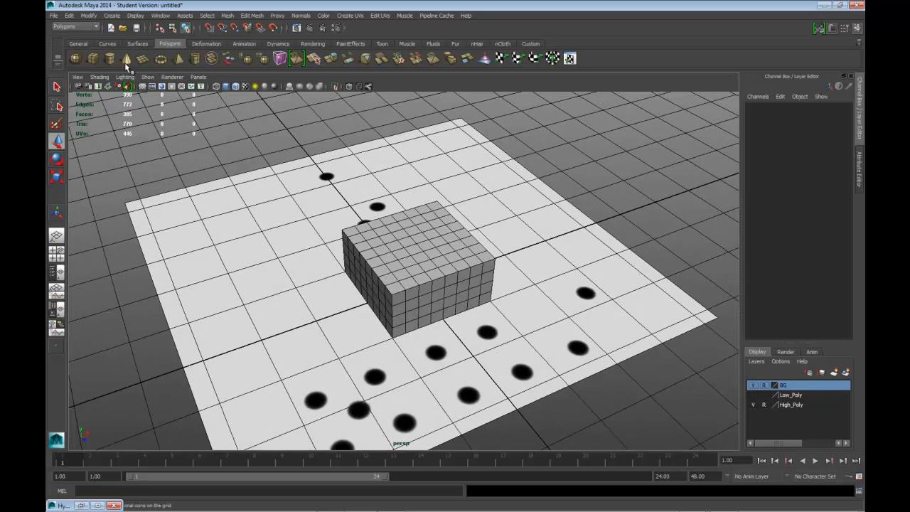
{"action": "left_click_drag", "start_coordinate": [444, 275], "coordinate": [436, 251], "text": "alt"}
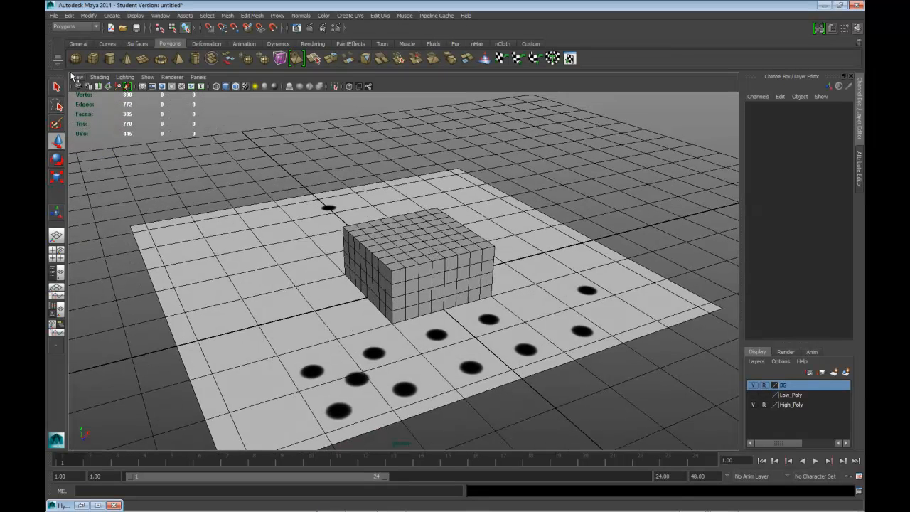
Create a polygon sphere with radius 1, 8 axis and 8 height divisions, and raise it to about 2.08 in Y.
{"action": "left_click", "coordinate": [114, 16]}
{"action": "mouse_move", "coordinate": [142, 39]}
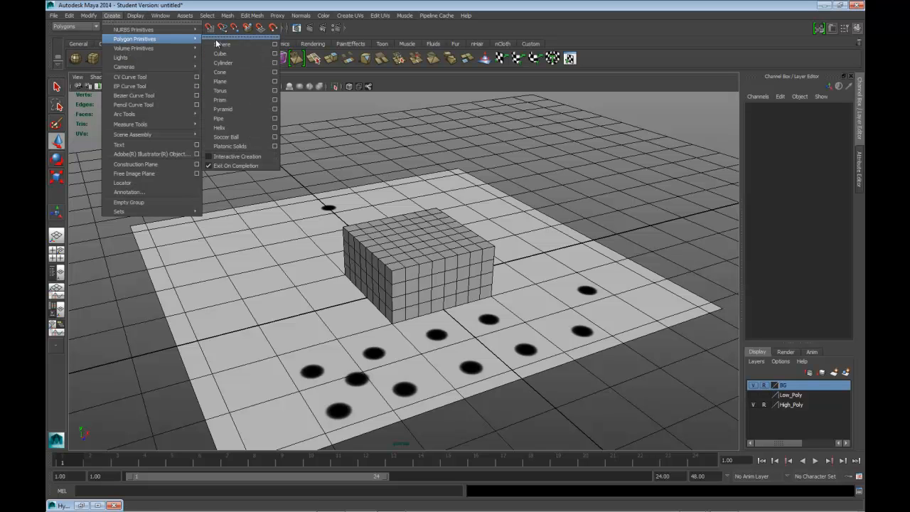
{"action": "left_click", "coordinate": [275, 47]}
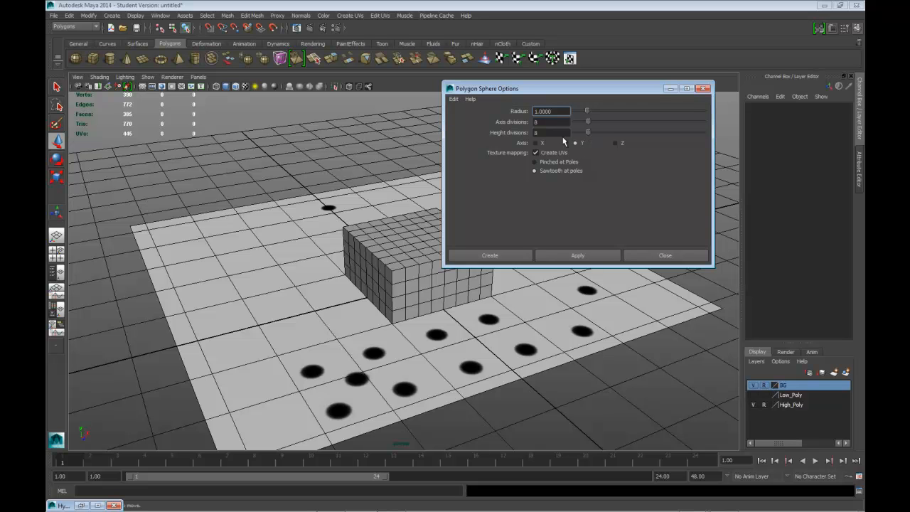
{"action": "left_click", "coordinate": [510, 256]}
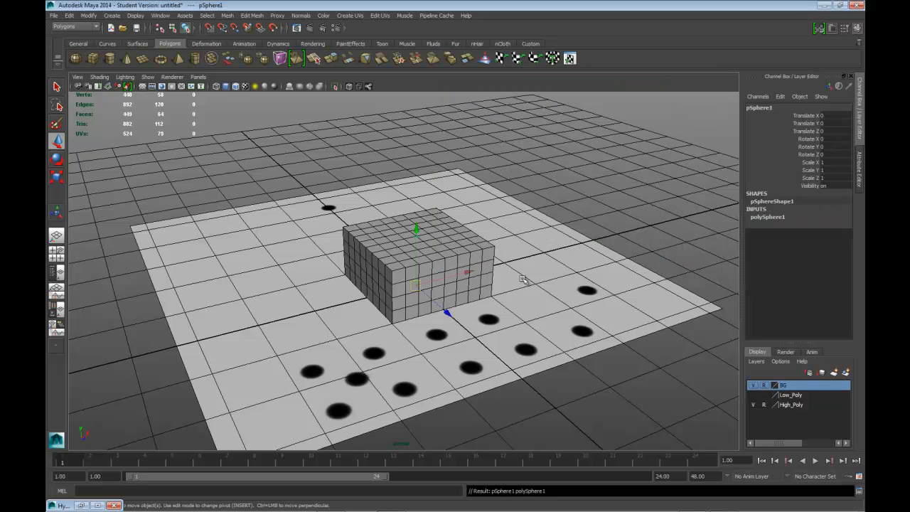
{"action": "left_click_drag", "start_coordinate": [426, 223], "coordinate": [433, 112]}
Show the front view full size, framed closely on the sphere and the cube.
{"action": "key", "text": "space"}
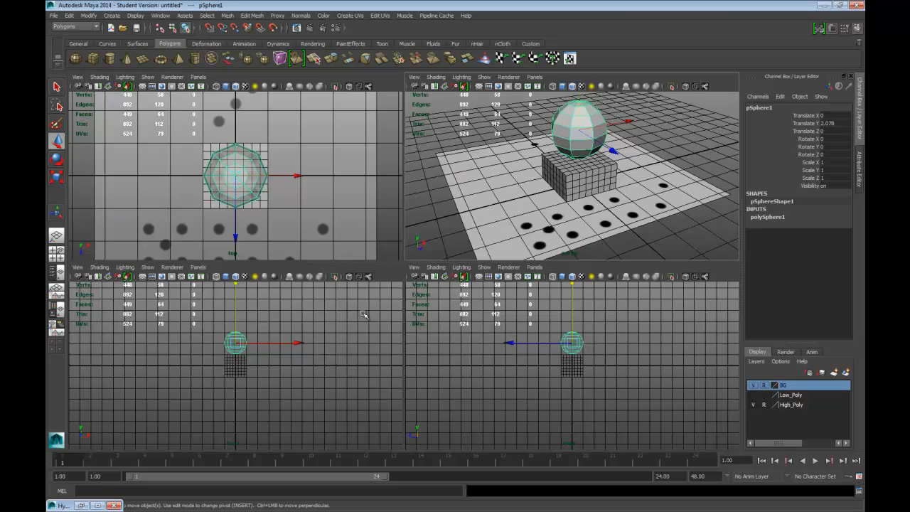
{"action": "key", "text": "space"}
{"action": "scroll", "coordinate": [406, 317], "scroll_direction": "up", "scroll_amount": 6}
{"action": "middle_click_drag", "start_coordinate": [425, 260], "coordinate": [435, 331], "text": "alt"}
{"action": "left_click_drag", "start_coordinate": [352, 231], "coordinate": [500, 318]}
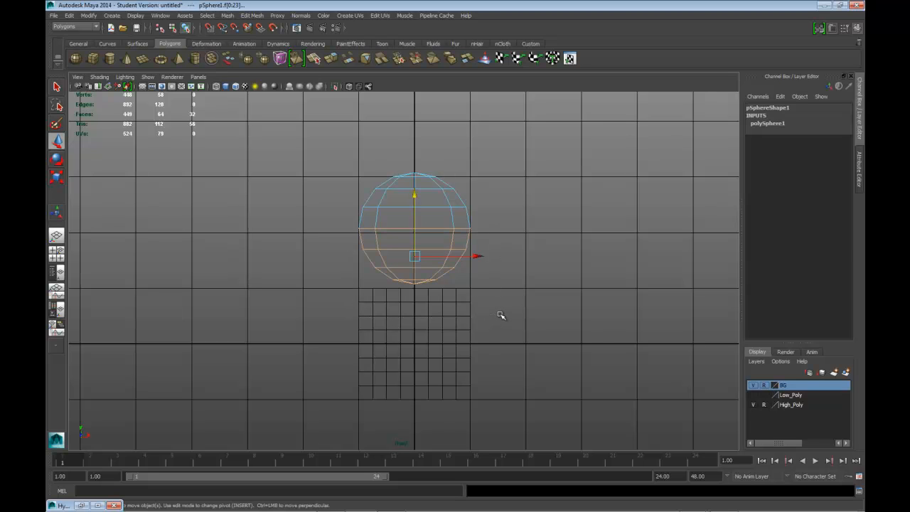
{"action": "key", "text": "Delete"}
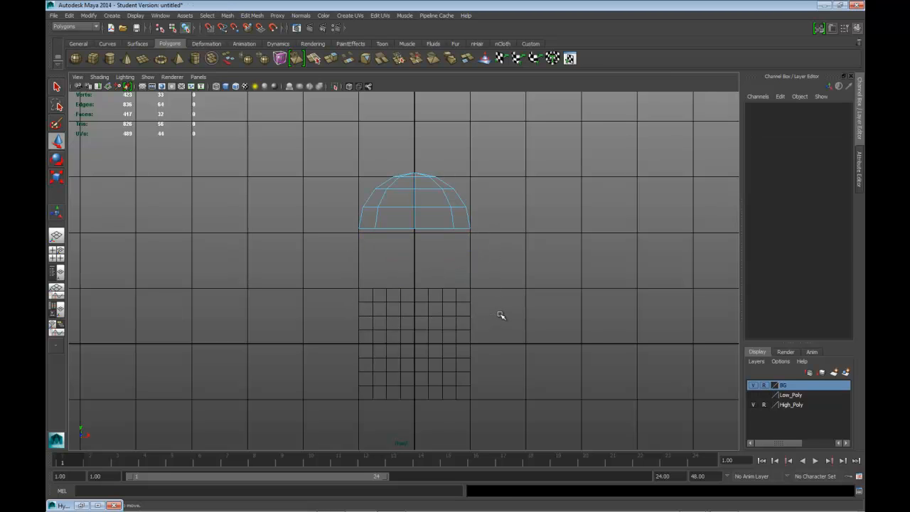
{"action": "key", "text": "ctrl+z"}
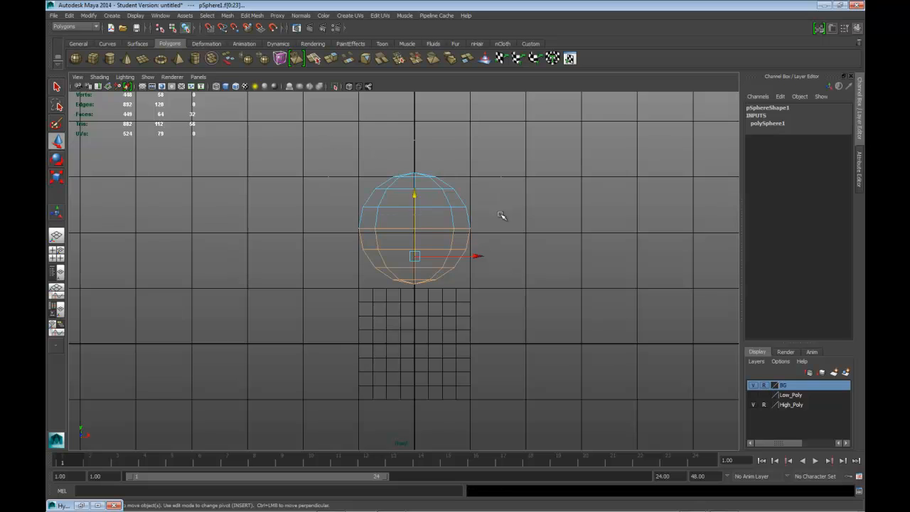
Delete the faces of the sphere's upper half, leaving an open bowl.
{"action": "key", "text": "Delete"}
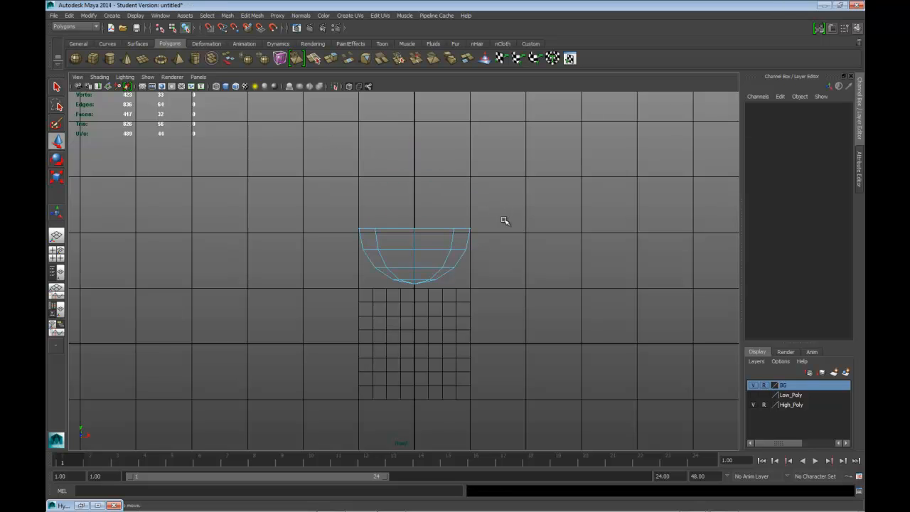
{"action": "key", "text": "space"}
{"action": "key", "text": "space"}
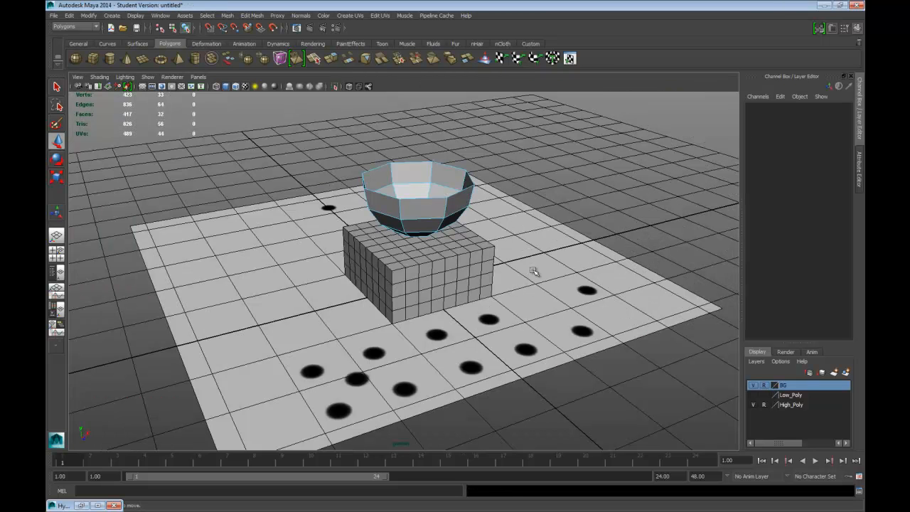
Flatten the half sphere by scaling it along Y to about 0.25.
{"action": "key", "text": "space"}
{"action": "key", "text": "space"}
{"action": "scroll", "coordinate": [425, 260], "scroll_direction": "up", "scroll_amount": 5}
{"action": "middle_click_drag", "start_coordinate": [465, 226], "coordinate": [515, 280], "text": "alt"}
{"action": "scroll", "coordinate": [515, 278], "scroll_direction": "up", "scroll_amount": 2}
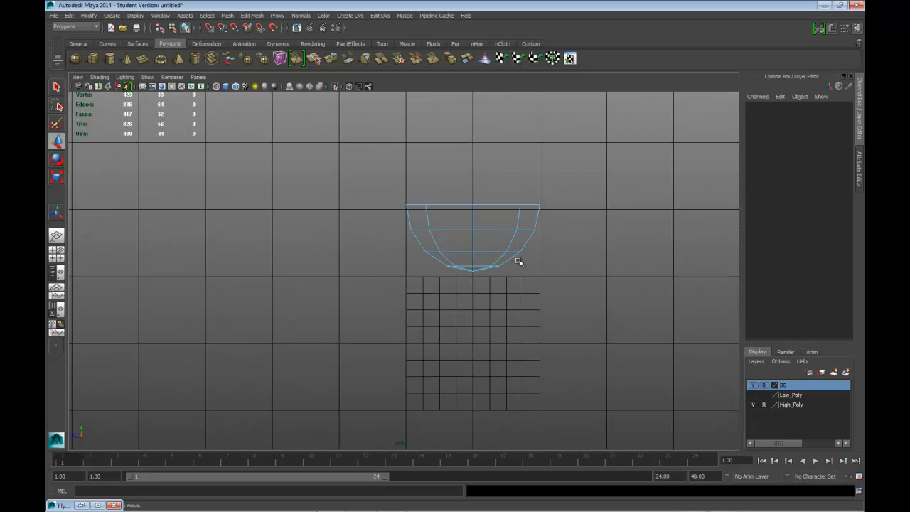
{"action": "key", "text": "r"}
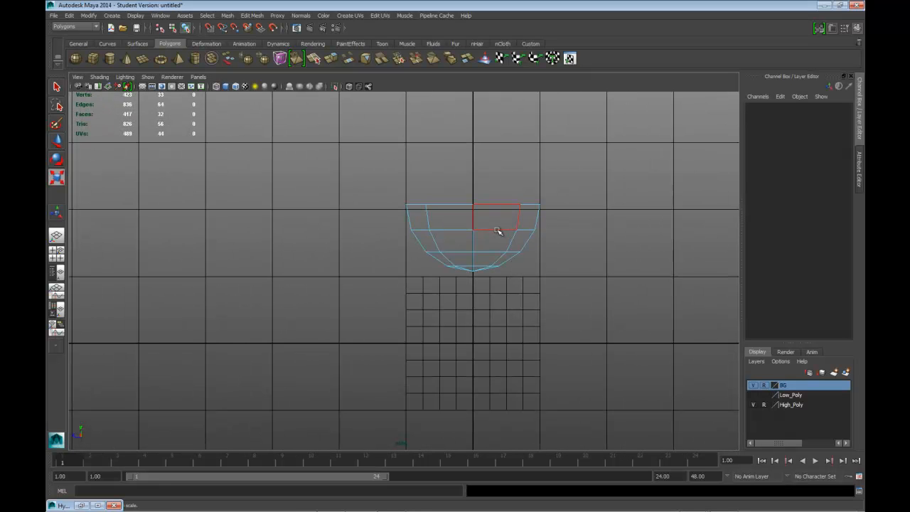
{"action": "left_click", "coordinate": [472, 263]}
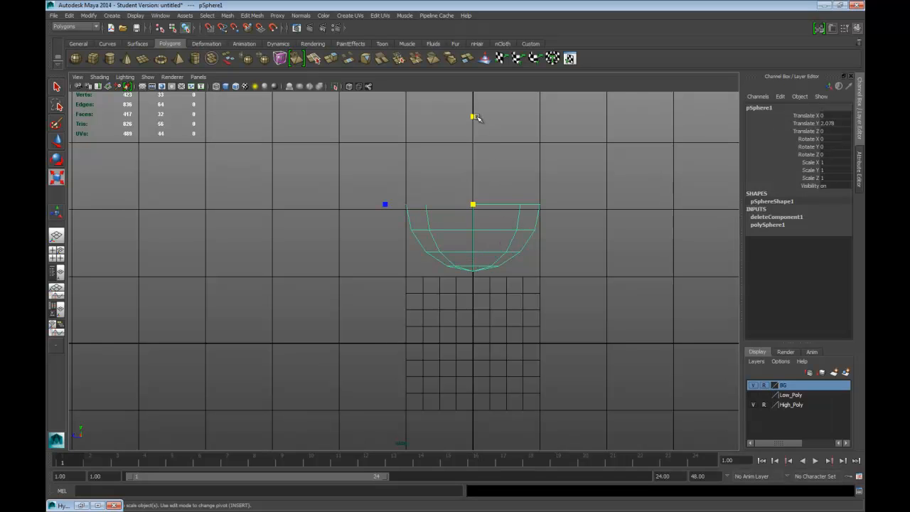
{"action": "left_click_drag", "start_coordinate": [474, 116], "coordinate": [482, 183]}
Delete every other edge radiating from the bowl's centre to merge the triangles into quads.
{"action": "key", "text": "space"}
{"action": "key", "text": "space"}
{"action": "key", "text": "f"}
{"action": "scroll", "coordinate": [468, 308], "scroll_direction": "up", "scroll_amount": 4}
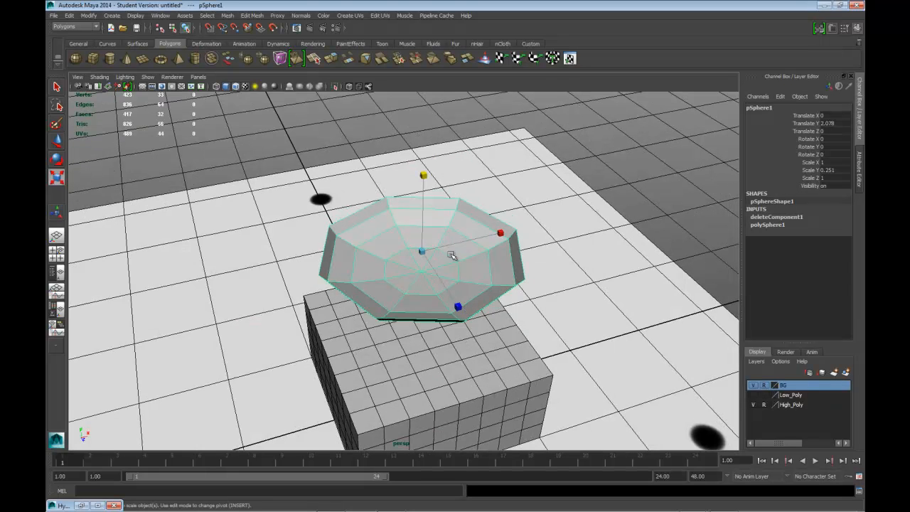
{"action": "key", "text": "F10"}
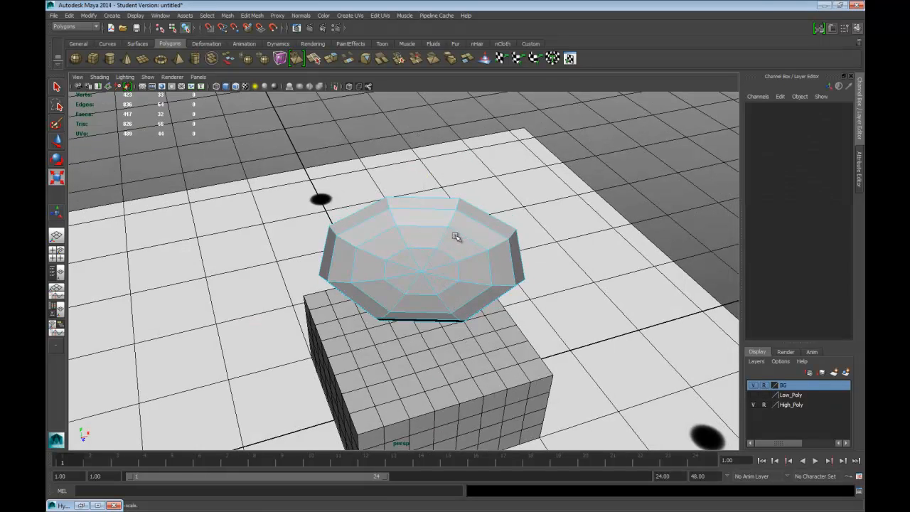
{"action": "key", "text": "q"}
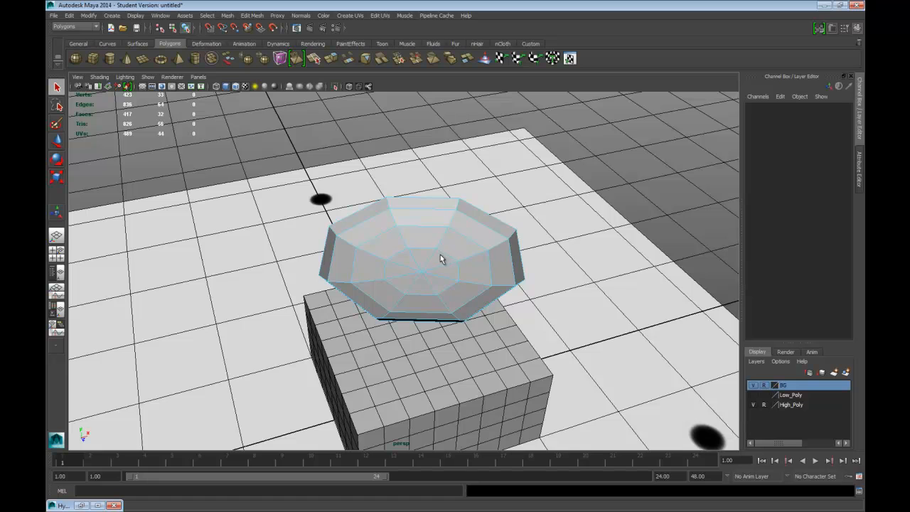
{"action": "left_click", "coordinate": [433, 258]}
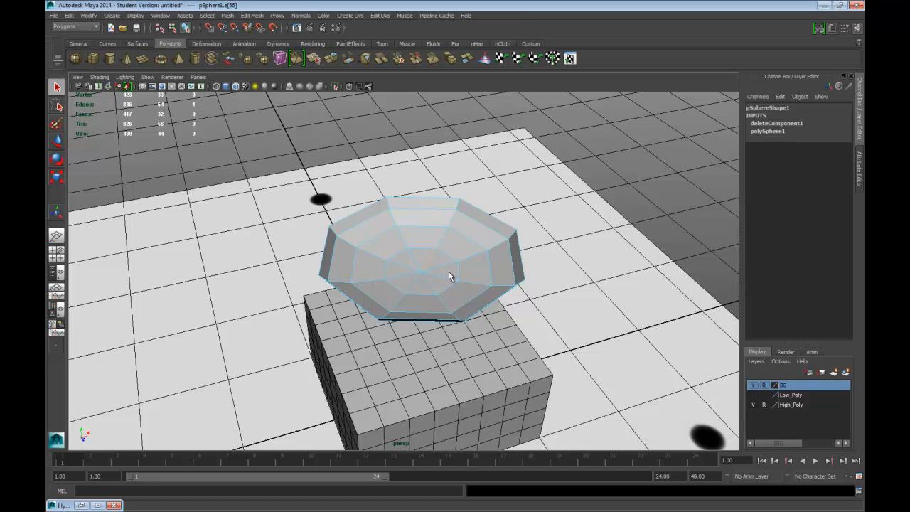
{"action": "left_click", "coordinate": [421, 290], "text": "shift"}
{"action": "left_click", "coordinate": [401, 265]}
Extrude the bowl's rim edge loop with default settings, scale it outward into a flat flange, and return to object mode.
{"action": "left_click_drag", "start_coordinate": [504, 284], "coordinate": [441, 259], "text": "alt"}
{"action": "double_click", "coordinate": [467, 213]}
{"action": "key", "text": "space"}
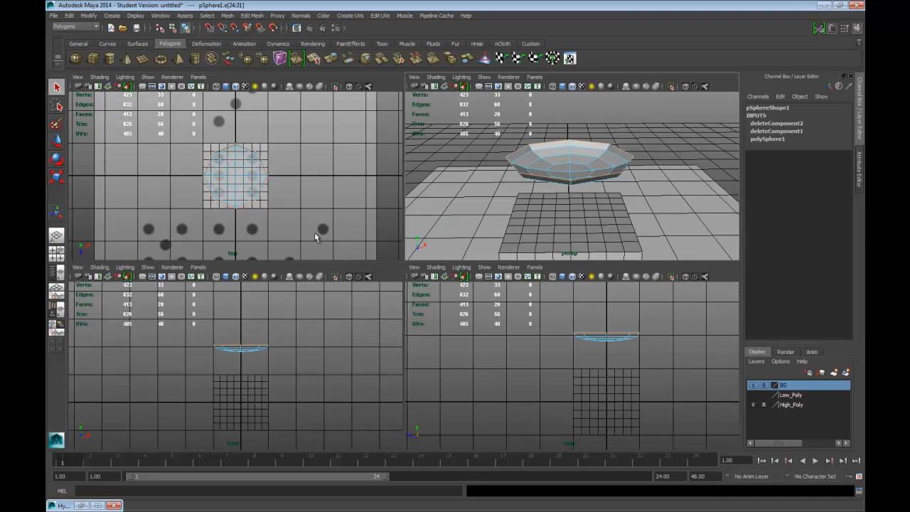
{"action": "key", "text": "space"}
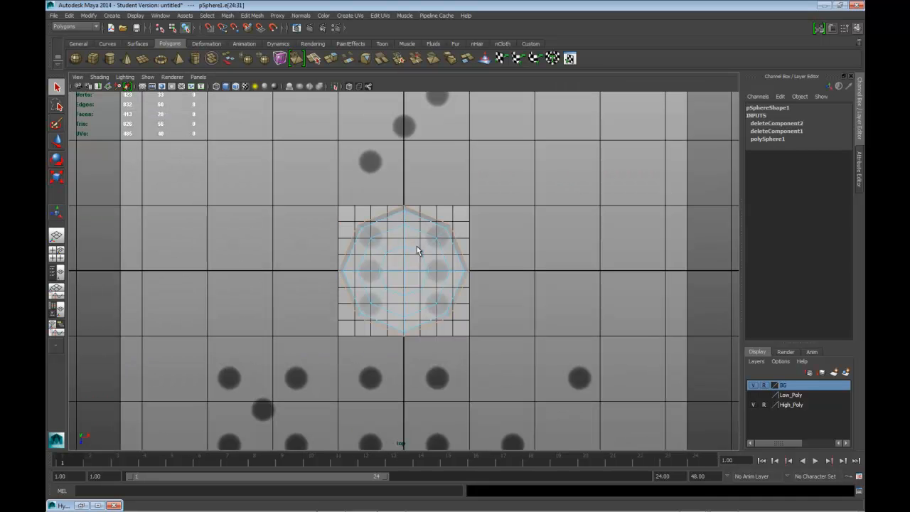
{"action": "left_click", "coordinate": [371, 285]}
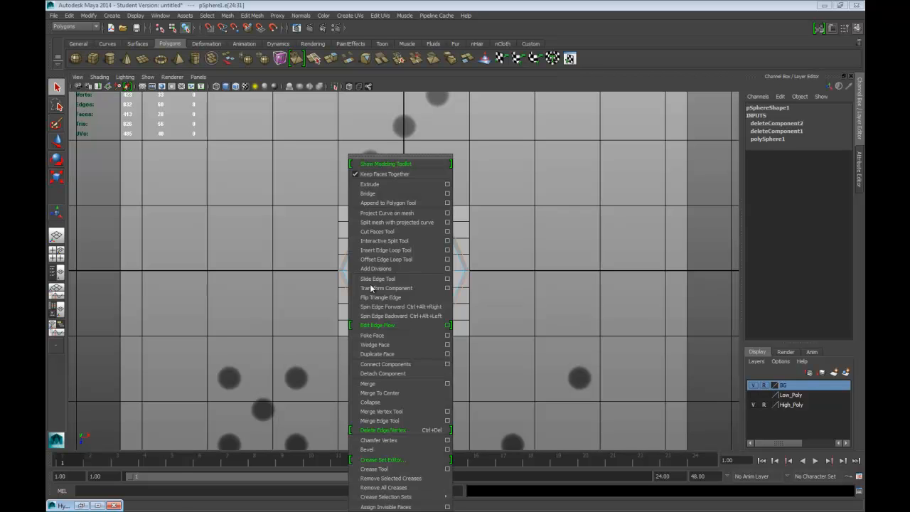
{"action": "left_click", "coordinate": [447, 185]}
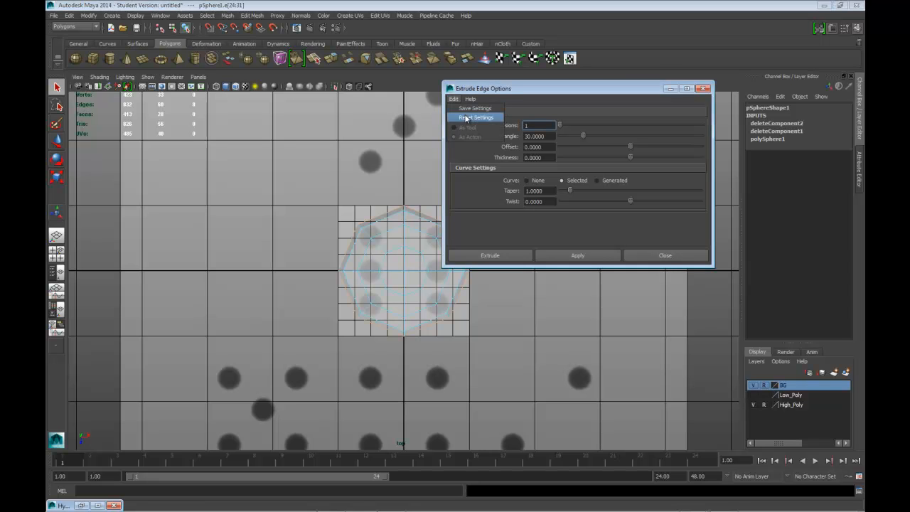
{"action": "left_click", "coordinate": [490, 255]}
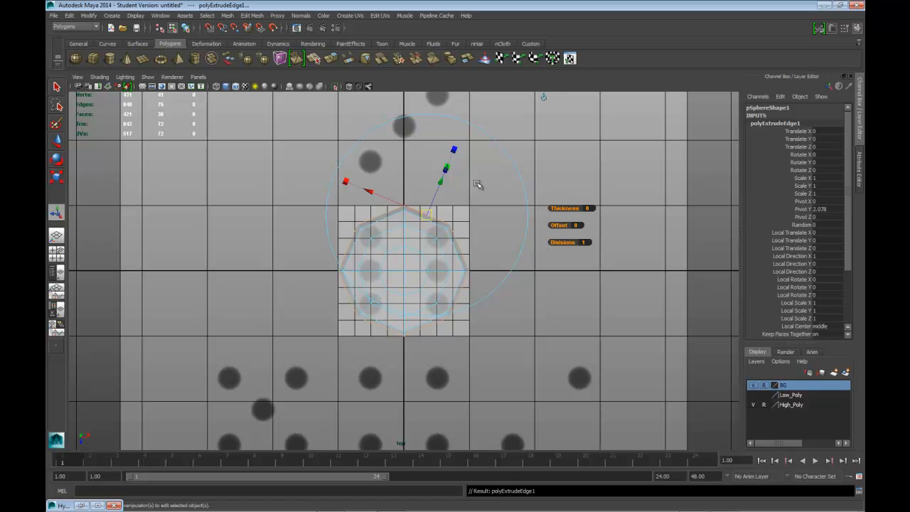
{"action": "key", "text": "r"}
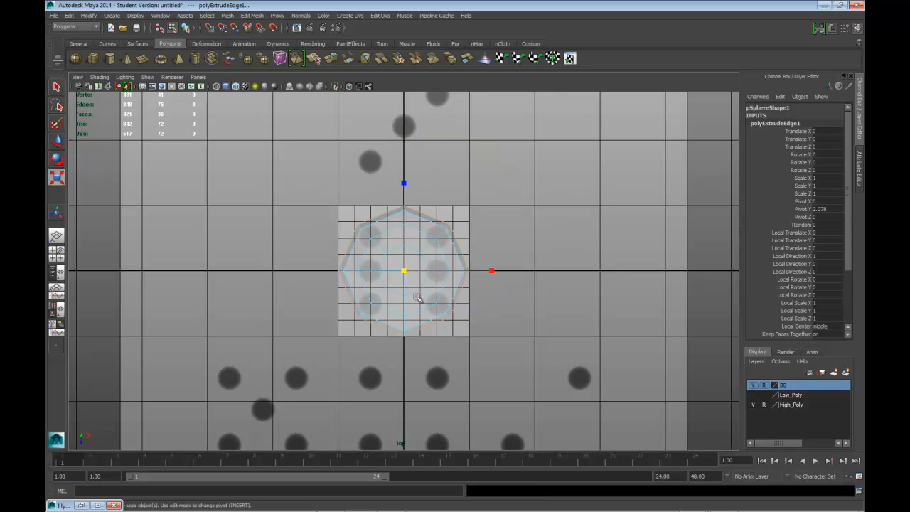
{"action": "left_click_drag", "start_coordinate": [405, 272], "coordinate": [441, 273]}
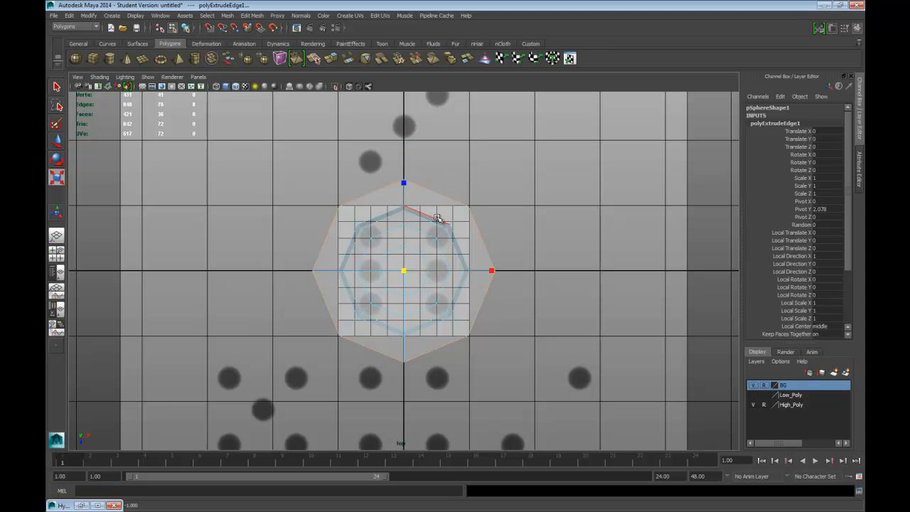
{"action": "key", "text": "F8"}
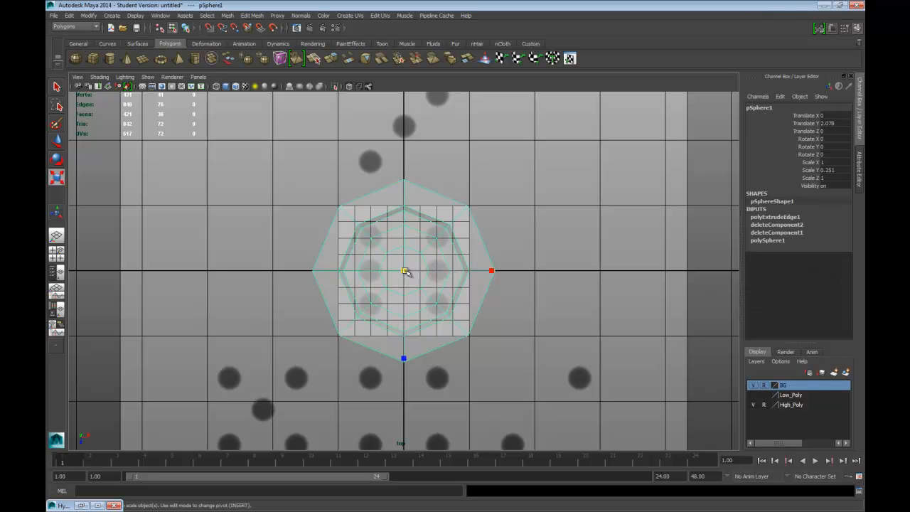
Scale the bowl down uniformly to about 0.217 in X and Z and place it over the reference's corner dot at about X -0.487, Z -0.487.
{"action": "left_click_drag", "start_coordinate": [405, 271], "coordinate": [328, 197]}
{"action": "scroll", "coordinate": [400, 282], "scroll_direction": "up", "scroll_amount": 6}
{"action": "key", "text": "w"}
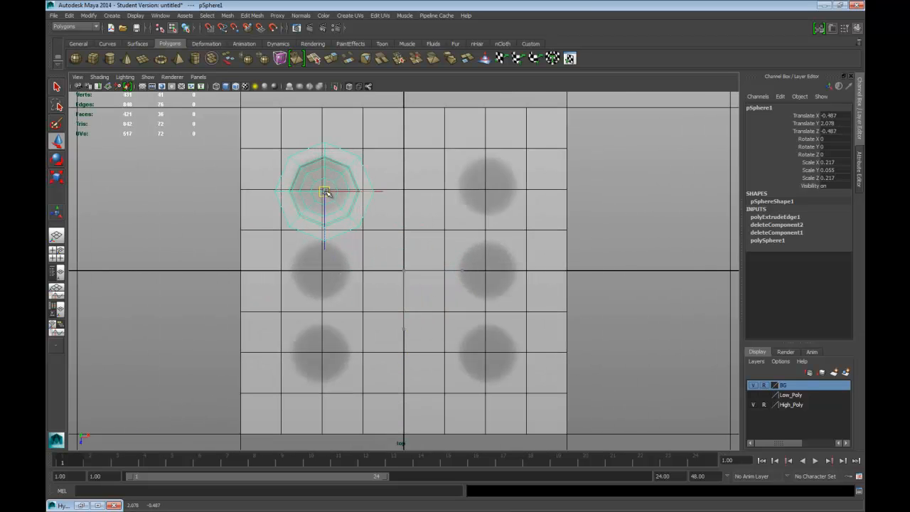
{"action": "scroll", "coordinate": [328, 196], "scroll_direction": "up", "scroll_amount": 2}
{"action": "middle_click_drag", "start_coordinate": [335, 204], "coordinate": [442, 296], "text": "alt"}
{"action": "scroll", "coordinate": [439, 297], "scroll_direction": "up", "scroll_amount": 5}
Shrink the bowl to about 0.191 in X and Z and recentre it on the dot at about X -0.508, Z -0.525.
{"action": "key", "text": "r"}
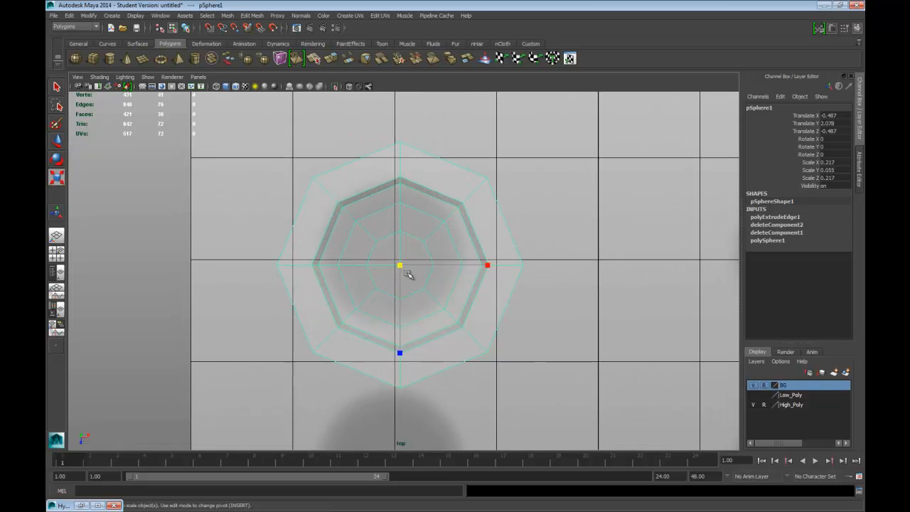
{"action": "left_click_drag", "start_coordinate": [402, 267], "coordinate": [381, 275]}
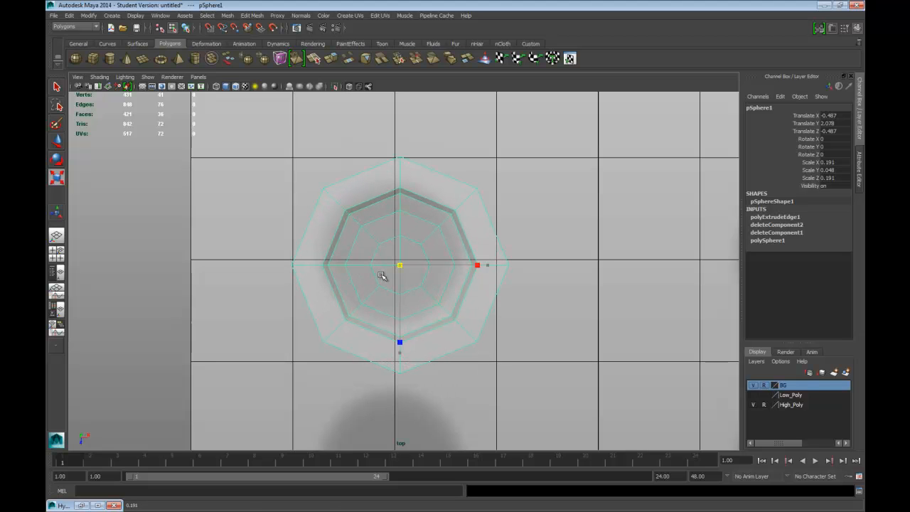
{"action": "key", "text": "w"}
{"action": "left_click_drag", "start_coordinate": [402, 266], "coordinate": [392, 251]}
Turn on the bowl's smooth mesh preview and scale it uniformly to about 0.183 in X and Z to fit the reference dot.
{"action": "key", "text": "4"}
{"action": "key", "text": "3"}
{"action": "key", "text": "5"}
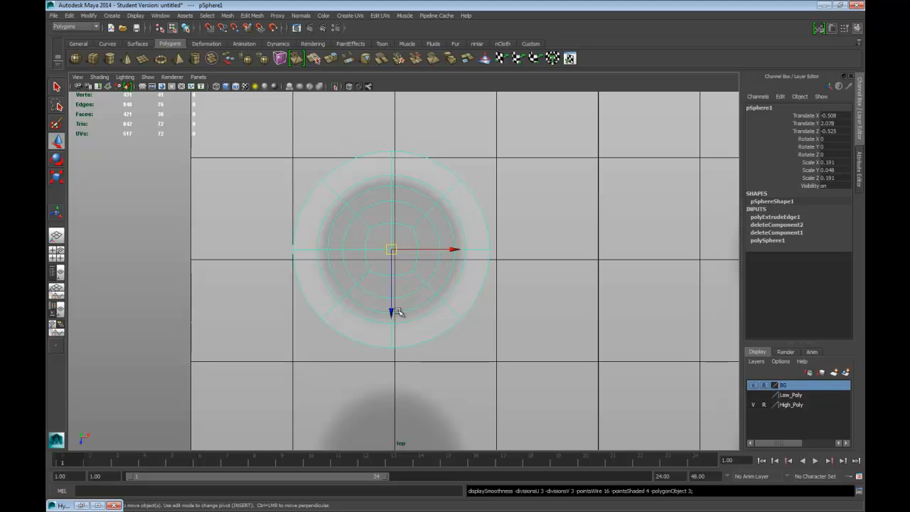
{"action": "scroll", "coordinate": [396, 310], "scroll_direction": "up", "scroll_amount": 1}
{"action": "scroll", "coordinate": [396, 309], "scroll_direction": "down", "scroll_amount": 5}
{"action": "scroll", "coordinate": [396, 306], "scroll_direction": "up", "scroll_amount": 2}
{"action": "scroll", "coordinate": [396, 306], "scroll_direction": "up", "scroll_amount": 3}
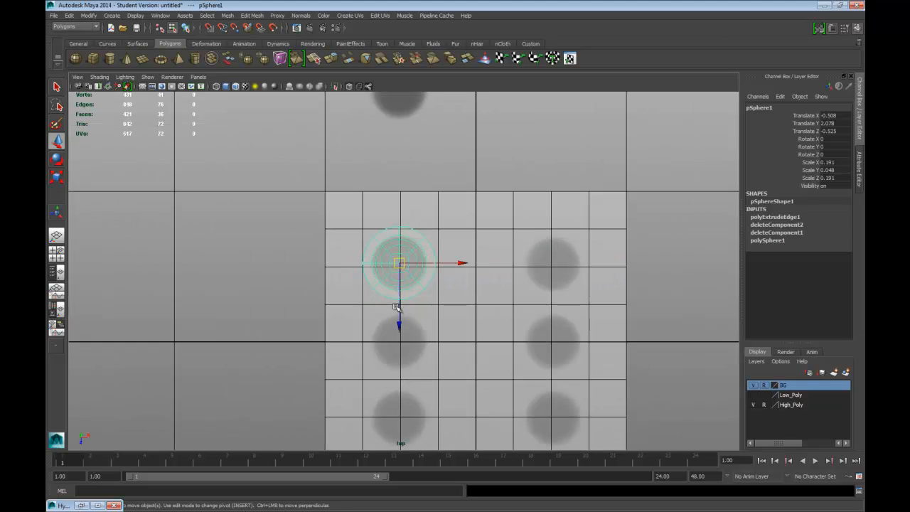
{"action": "key", "text": "r"}
{"action": "left_click_drag", "start_coordinate": [400, 263], "coordinate": [393, 264]}
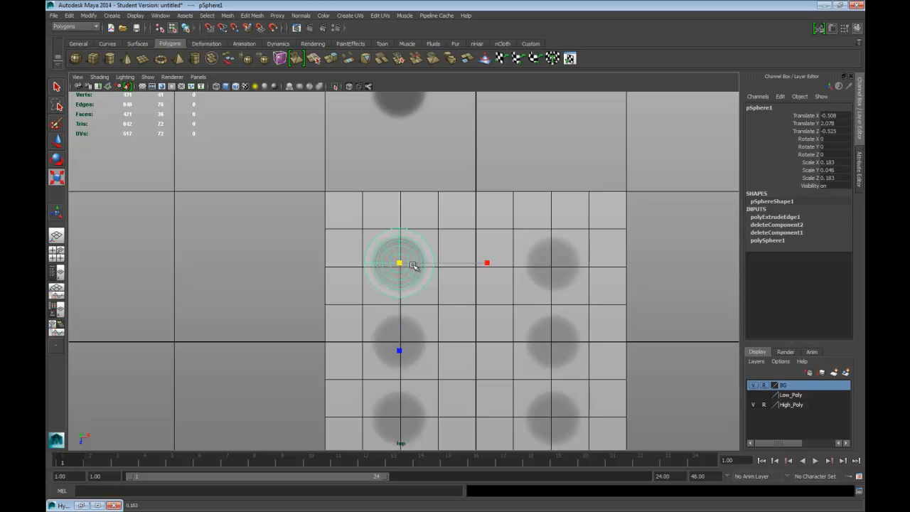
Turn off wireframe on shaded in the perspective view and inspect the smoothed bowl's rim.
{"action": "key", "text": "space"}
{"action": "key", "text": "space"}
{"action": "left_click_drag", "start_coordinate": [502, 300], "coordinate": [509, 290], "text": "alt"}
{"action": "scroll", "coordinate": [509, 290], "scroll_direction": "up", "scroll_amount": 5}
{"action": "middle_click_drag", "start_coordinate": [476, 267], "coordinate": [559, 311], "text": "alt"}
{"action": "left_click_drag", "start_coordinate": [558, 310], "coordinate": [540, 310], "text": "alt"}
{"action": "left_click", "coordinate": [441, 111]}
{"action": "scroll", "coordinate": [469, 221], "scroll_direction": "down", "scroll_amount": 3}
{"action": "scroll", "coordinate": [468, 221], "scroll_direction": "up", "scroll_amount": 2}
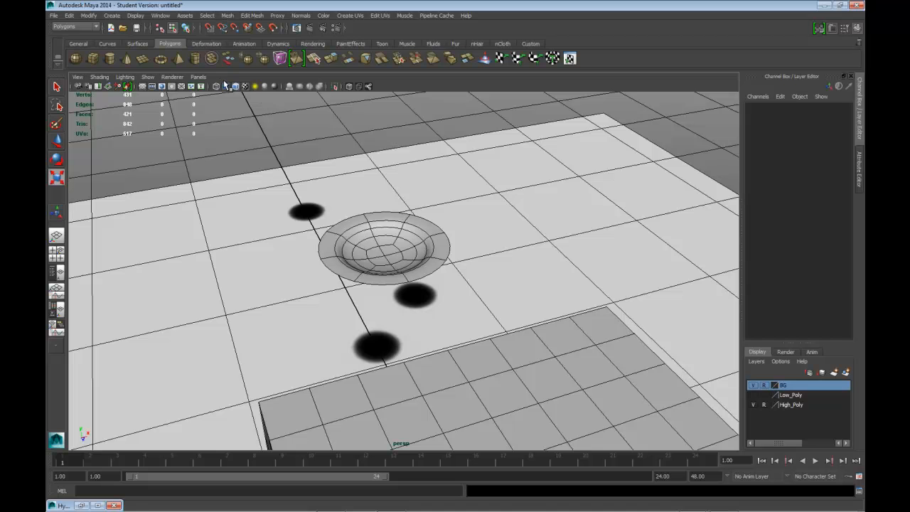
{"action": "left_click", "coordinate": [236, 86]}
{"action": "mouse_move", "coordinate": [417, 211]}
{"action": "left_mouse_down", "text": "alt"}
{"action": "mouse_move", "coordinate": [431, 198]}
{"action": "mouse_move", "coordinate": [412, 229]}
{"action": "left_mouse_up", "text": "alt"}
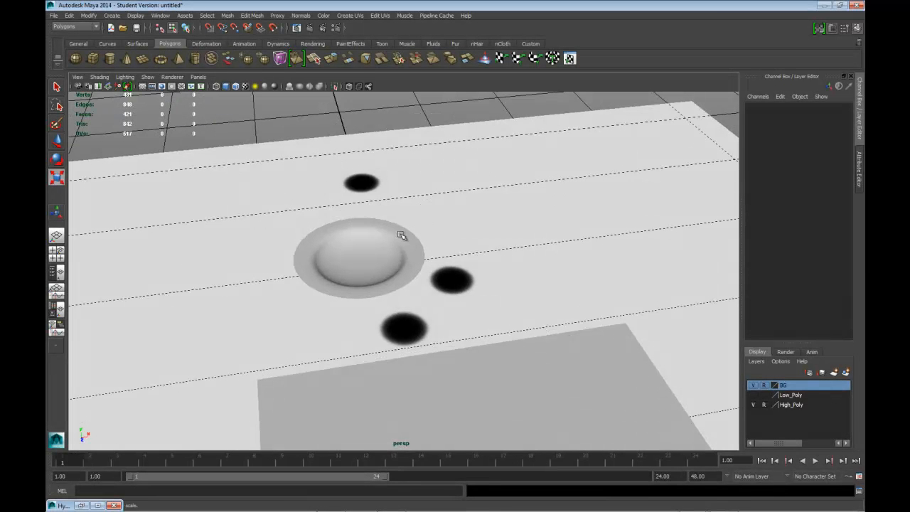
{"action": "left_click_drag", "start_coordinate": [341, 284], "coordinate": [360, 290], "text": "alt"}
Turn off the bowl's smooth mesh preview and return to object mode with the bowl selected.
{"action": "right_click_drag", "start_coordinate": [386, 257], "coordinate": [385, 232]}
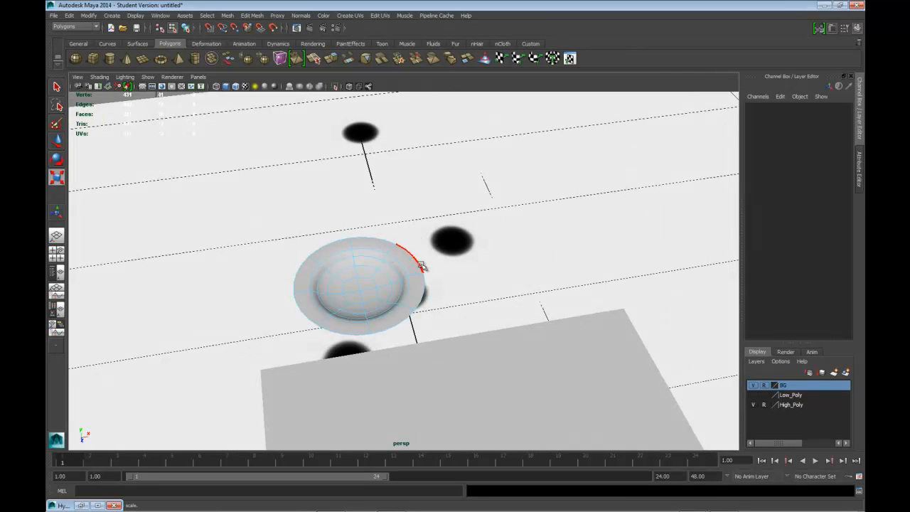
{"action": "key", "text": "1"}
{"action": "scroll", "coordinate": [423, 267], "scroll_direction": "up", "scroll_amount": 2}
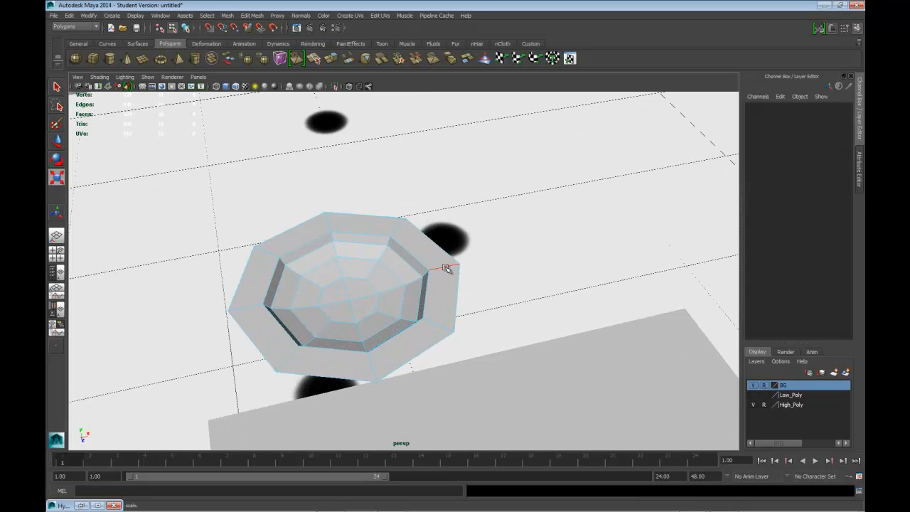
{"action": "key", "text": "F8"}
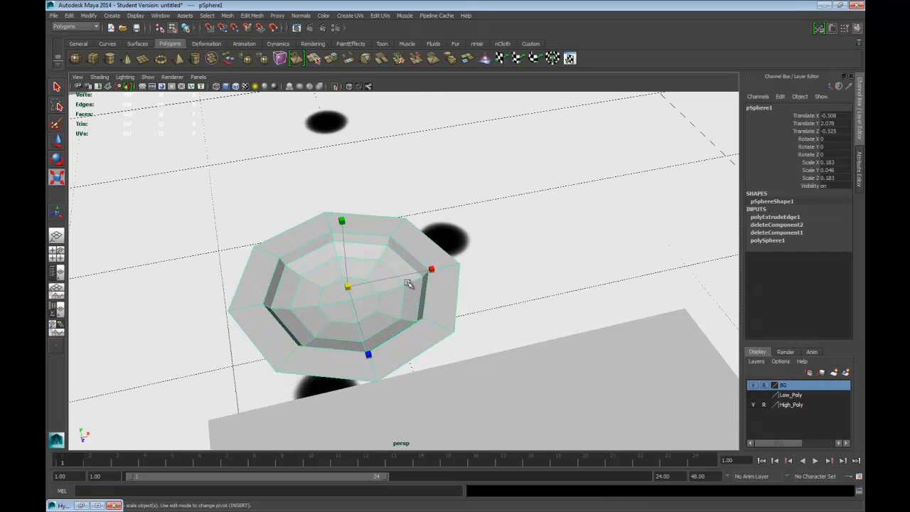
{"action": "key", "text": "q"}
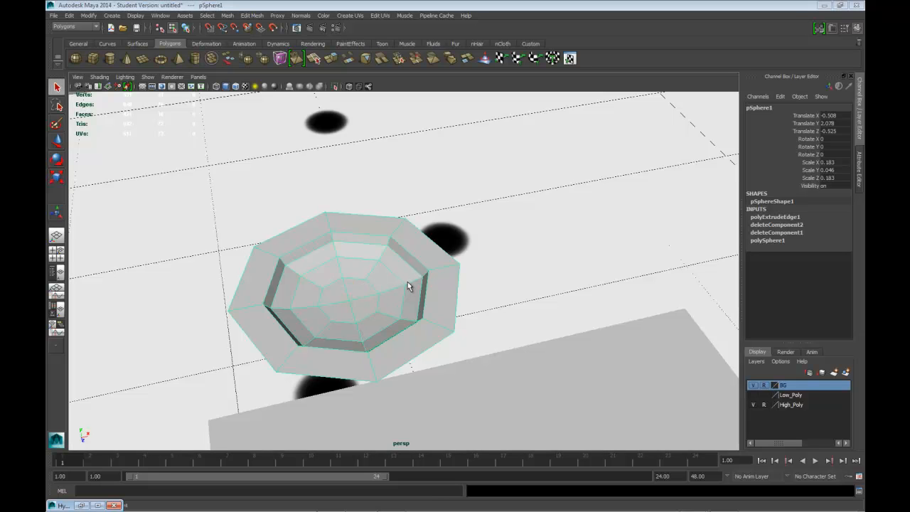
Insert an edge loop close to the bowl's rim on each side, one on the inner wall and one on the flange.
{"action": "left_click", "coordinate": [359, 318]}
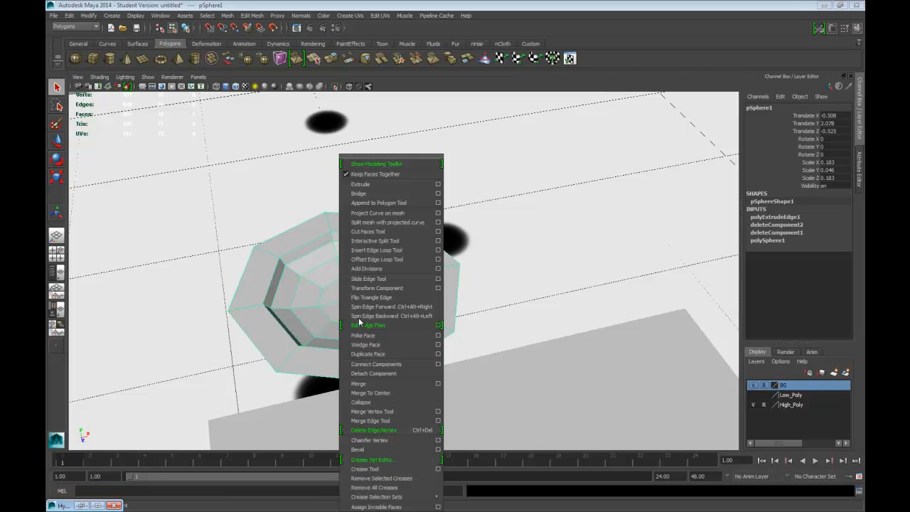
{"action": "left_click", "coordinate": [378, 250]}
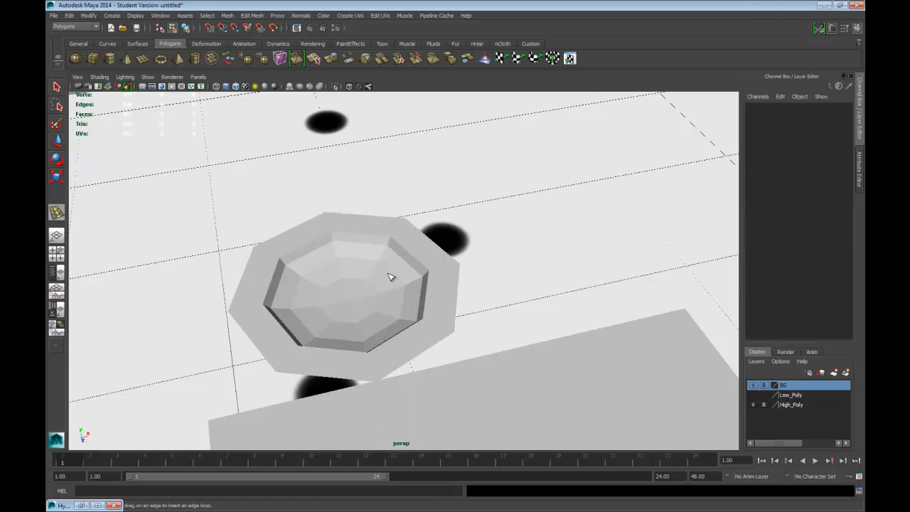
{"action": "left_click", "coordinate": [333, 239]}
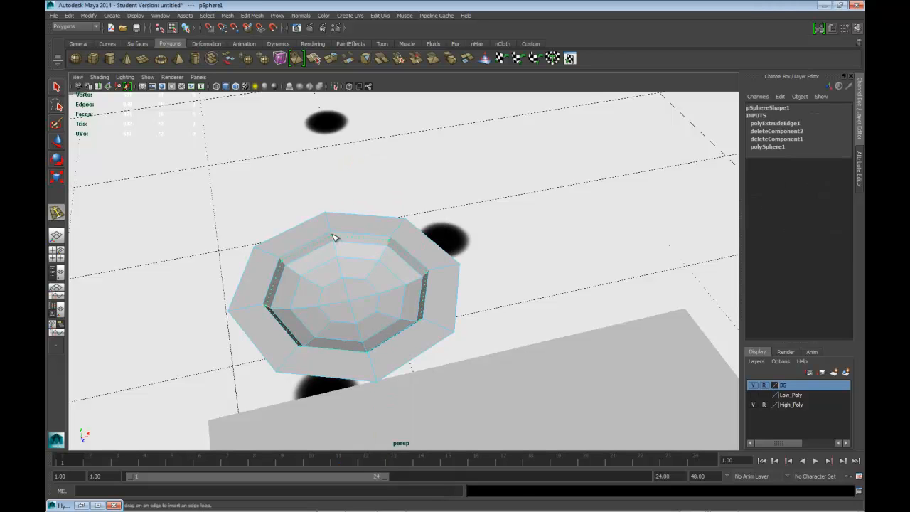
{"action": "left_click", "coordinate": [334, 234]}
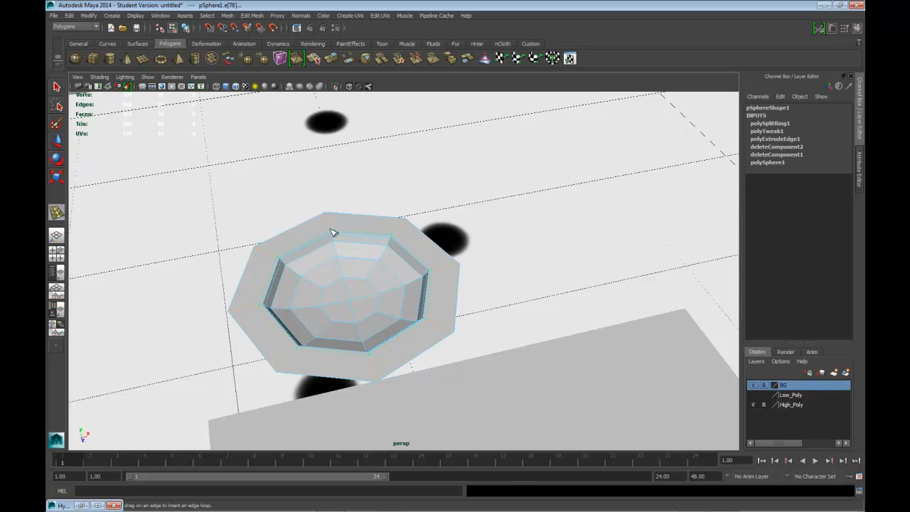
{"action": "left_click", "coordinate": [333, 232]}
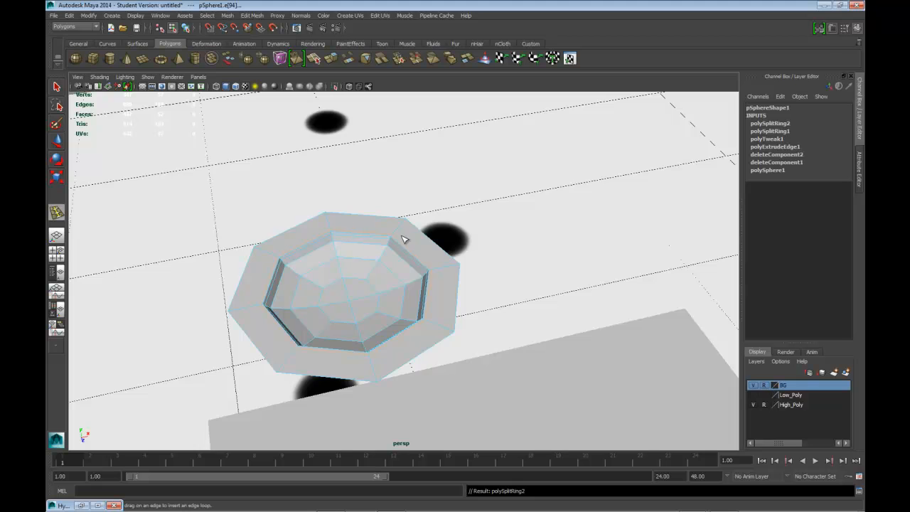
{"action": "scroll", "coordinate": [402, 237], "scroll_direction": "up", "scroll_amount": 3}
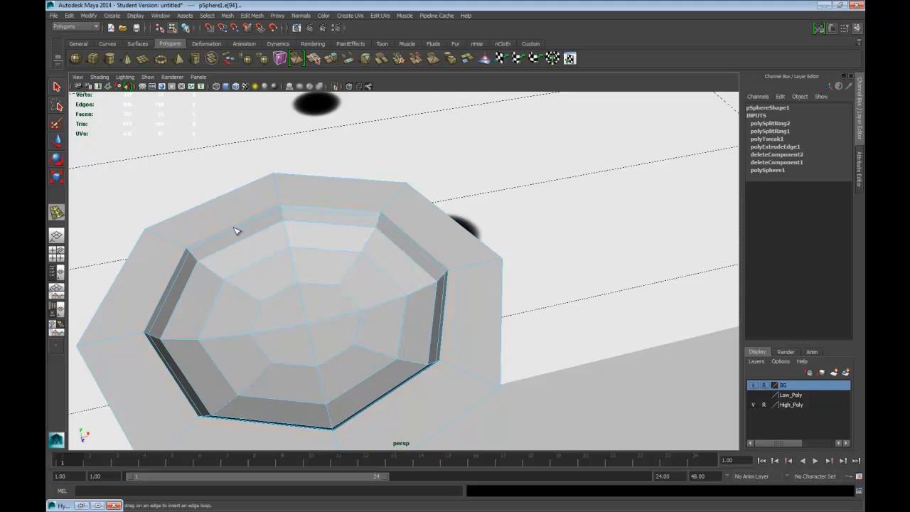
{"action": "left_click", "coordinate": [312, 272]}
{"action": "scroll", "coordinate": [320, 275], "scroll_direction": "down", "scroll_amount": 4}
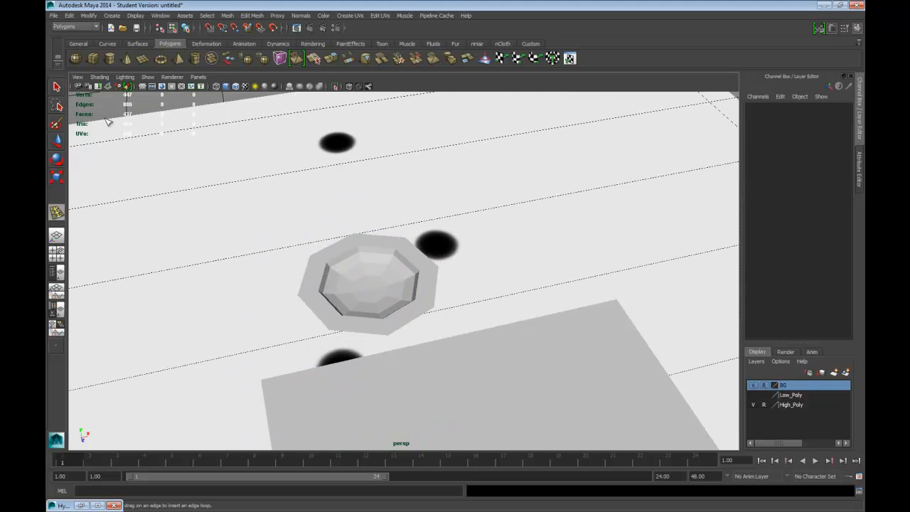
{"action": "left_click", "coordinate": [57, 87]}
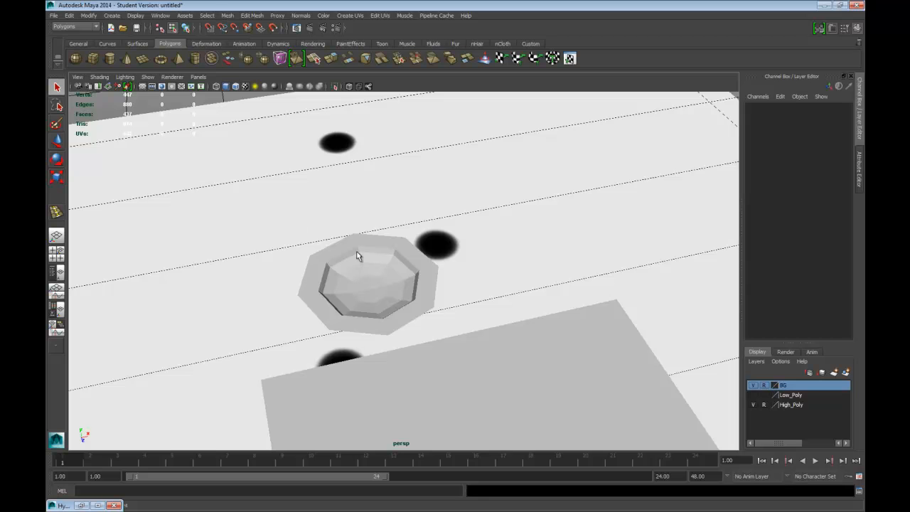
Move the bowl in the top view onto the nearest grid intersection at about X -0.499, Z -0.499.
{"action": "left_click", "coordinate": [408, 299]}
{"action": "scroll", "coordinate": [437, 300], "scroll_direction": "down", "scroll_amount": 3}
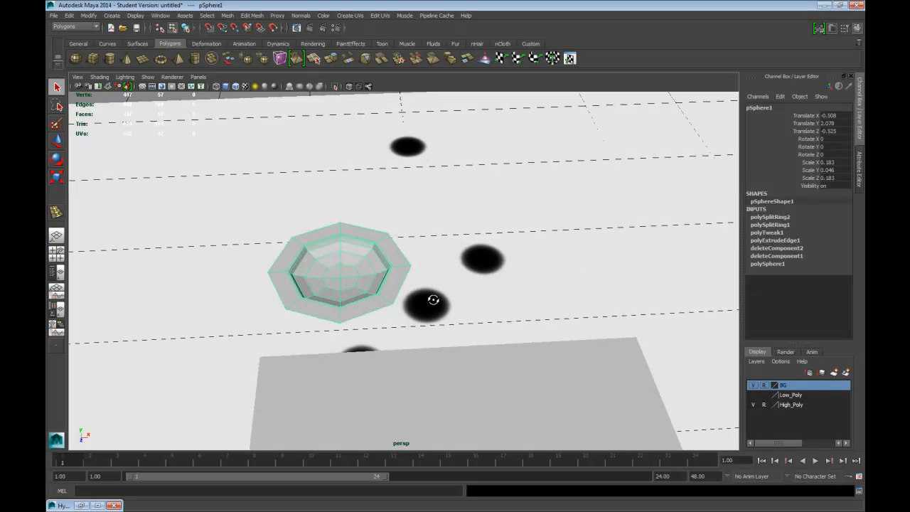
{"action": "left_click_drag", "start_coordinate": [412, 288], "coordinate": [377, 236], "text": "alt"}
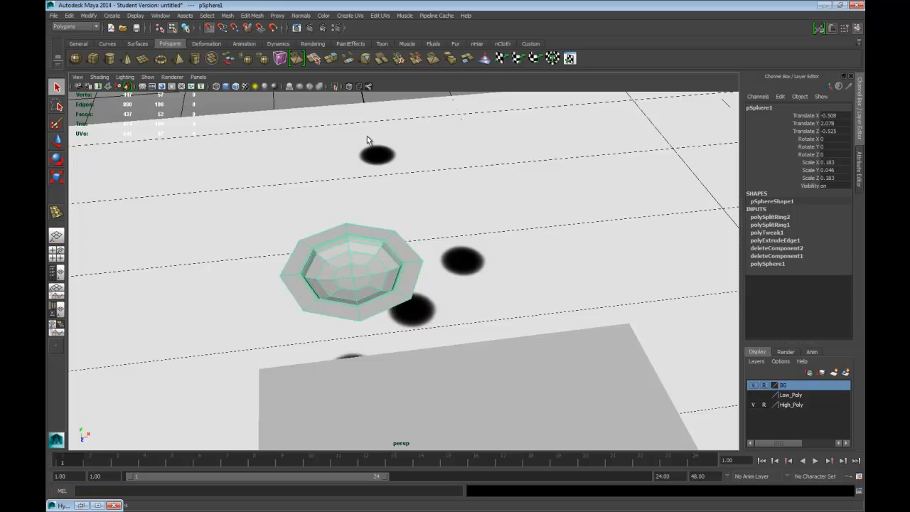
{"action": "key", "text": "space"}
{"action": "key", "text": "space"}
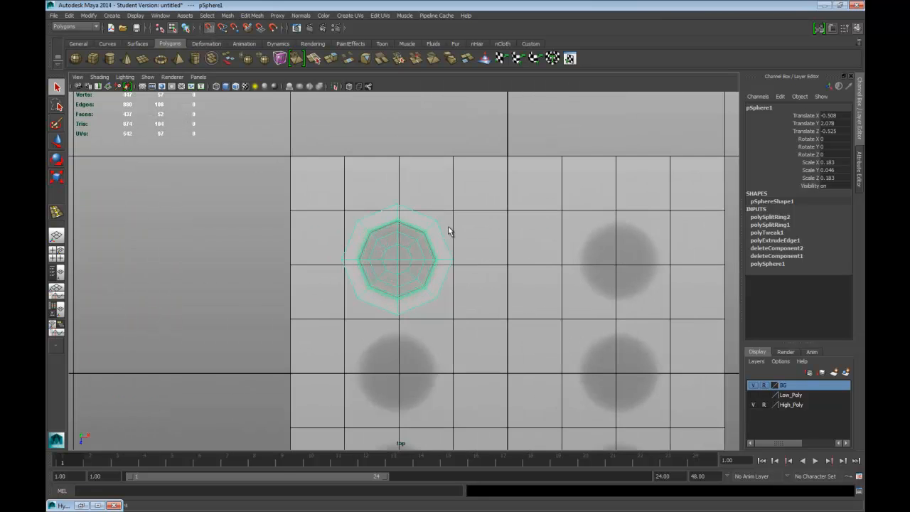
{"action": "scroll", "coordinate": [455, 235], "scroll_direction": "up", "scroll_amount": 3}
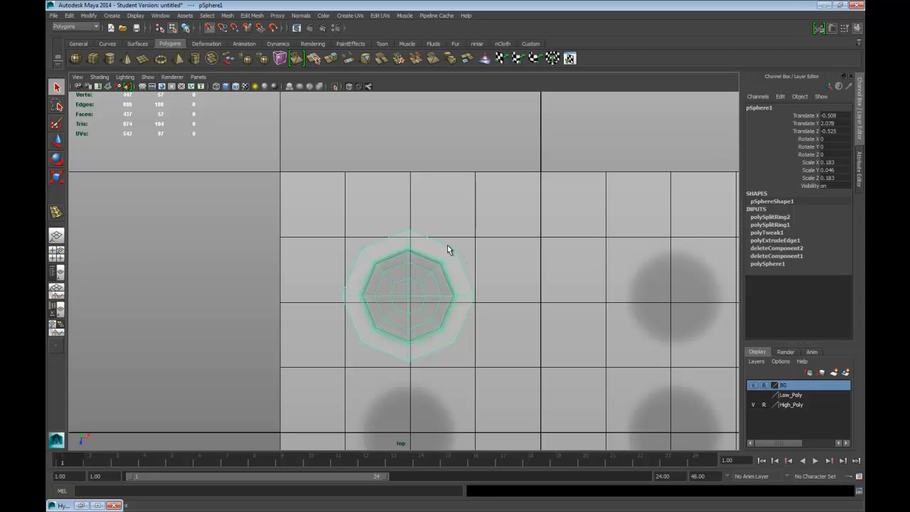
{"action": "right_click_drag", "start_coordinate": [408, 239], "coordinate": [393, 221]}
{"action": "key", "text": "w"}
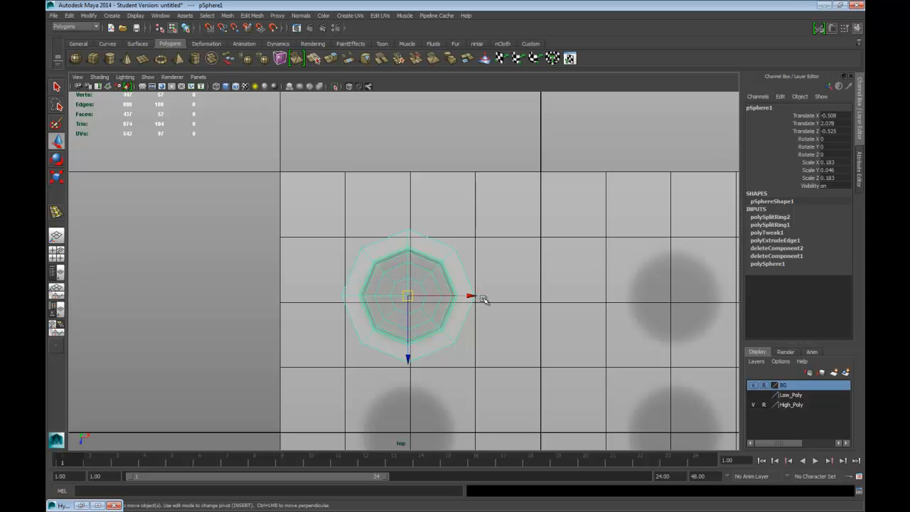
{"action": "left_click", "coordinate": [481, 296]}
{"action": "right_click_drag", "start_coordinate": [452, 286], "coordinate": [448, 280]}
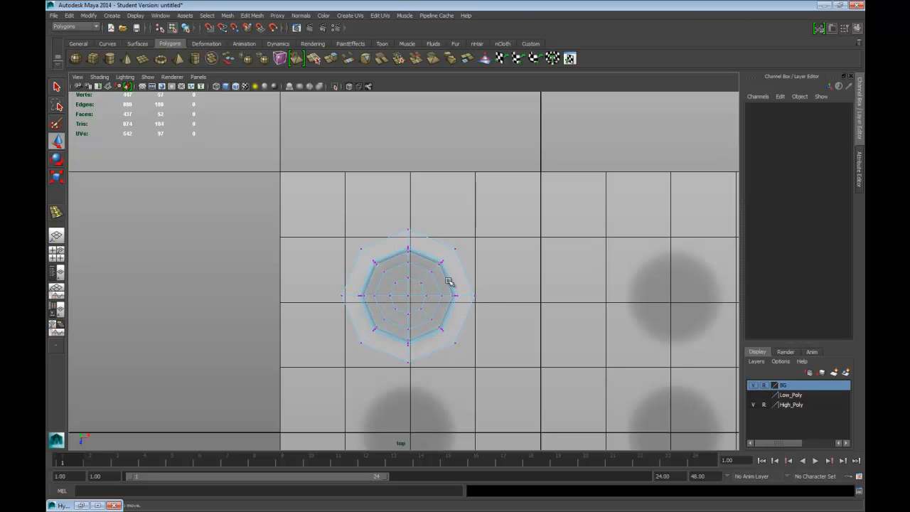
{"action": "right_click_drag", "start_coordinate": [415, 317], "coordinate": [465, 294]}
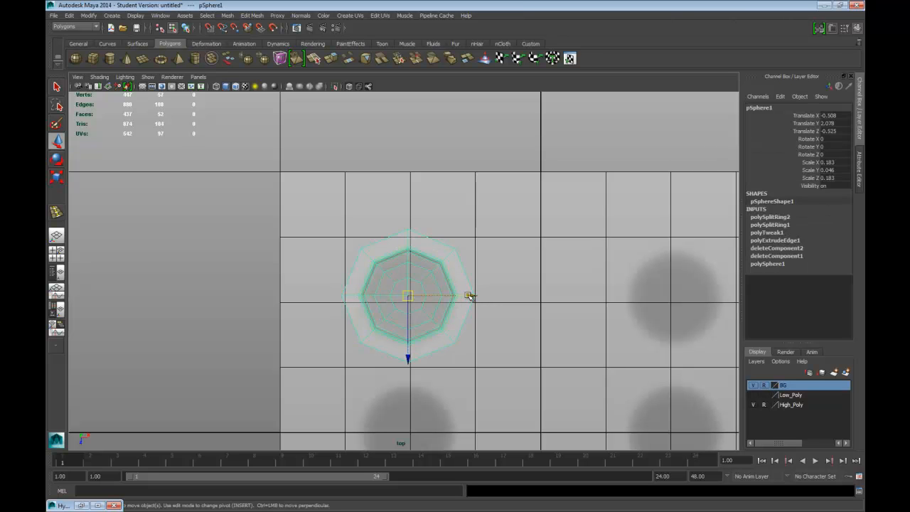
{"action": "left_click_drag", "start_coordinate": [470, 294], "coordinate": [472, 294]}
{"action": "left_click_drag", "start_coordinate": [412, 355], "coordinate": [415, 363]}
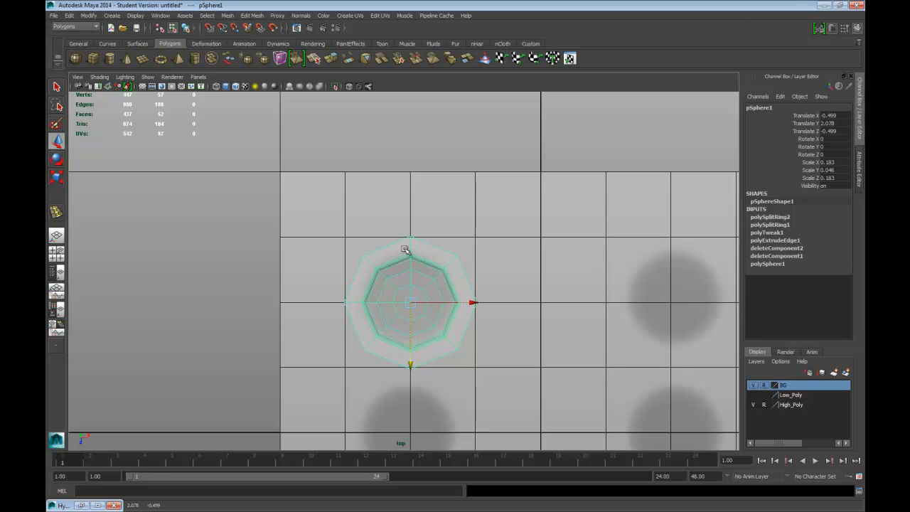
Try to snap one outer vertex of the flange to the grid, and undo the move.
{"action": "key", "text": "F8"}
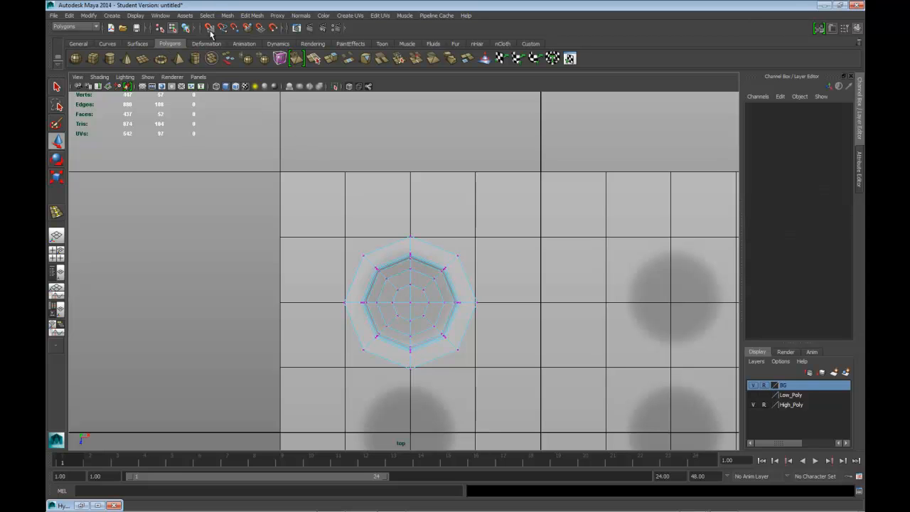
{"action": "left_click_drag", "start_coordinate": [402, 234], "coordinate": [418, 243]}
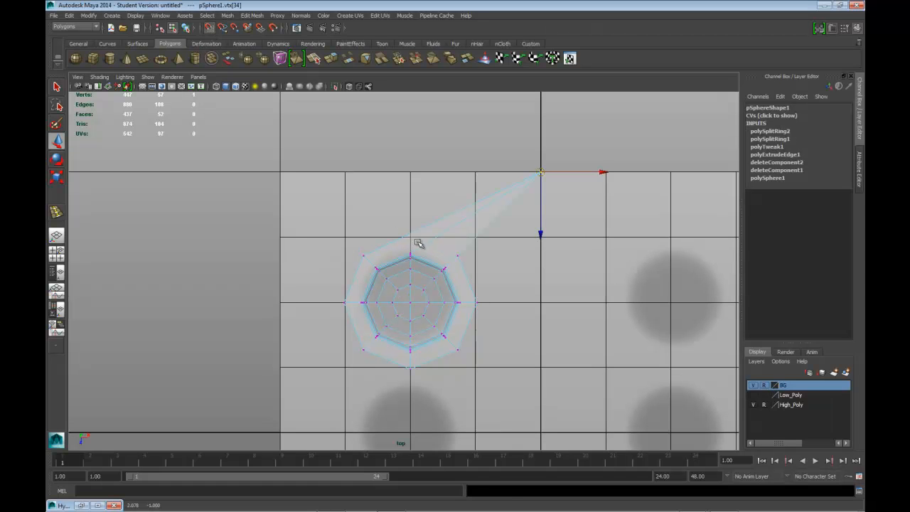
{"action": "key", "text": "ctrl+z"}
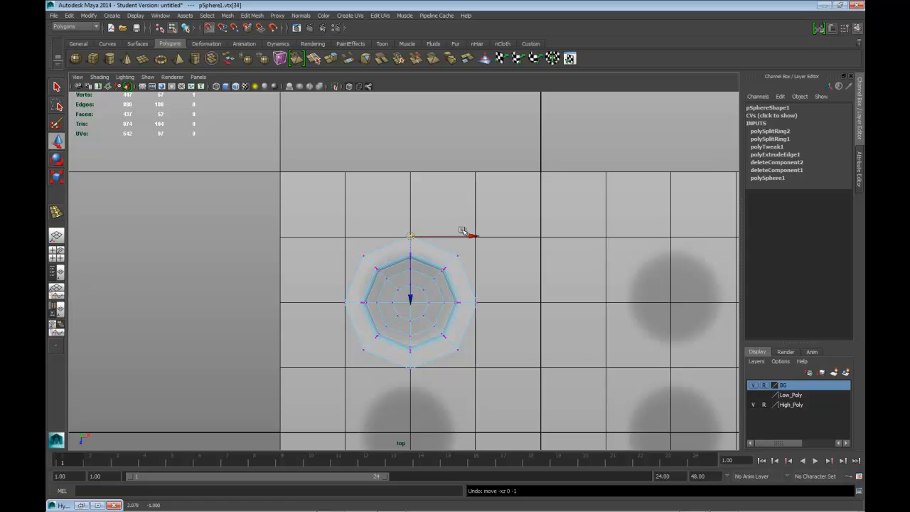
Return the bowl to object mode and examine its height above the cube in the perspective and side views.
{"action": "key", "text": "space"}
{"action": "key", "text": "space"}
{"action": "left_click_drag", "start_coordinate": [577, 299], "coordinate": [489, 313], "text": "alt"}
{"action": "right_click_drag", "start_coordinate": [489, 312], "coordinate": [455, 290], "text": "alt"}
{"action": "middle_click_drag", "start_coordinate": [480, 284], "coordinate": [503, 222], "text": "alt"}
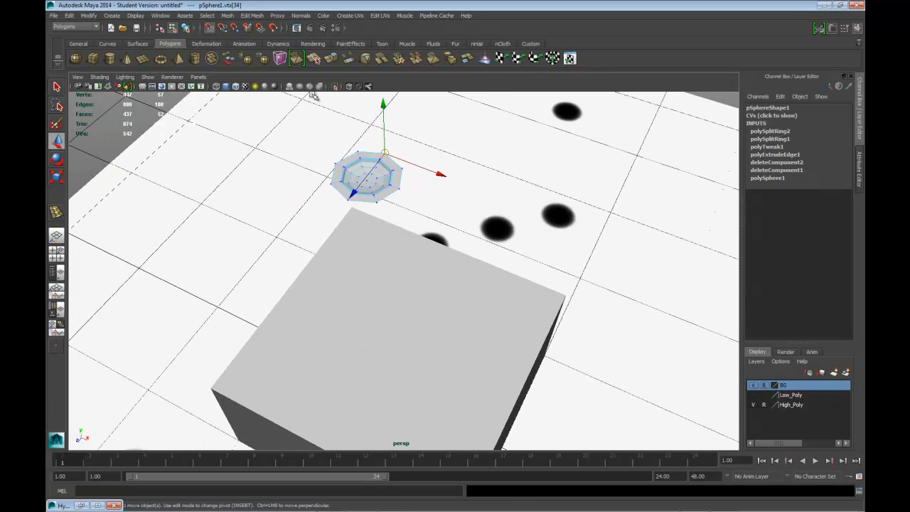
{"action": "left_click_drag", "start_coordinate": [398, 194], "coordinate": [381, 169], "text": "alt"}
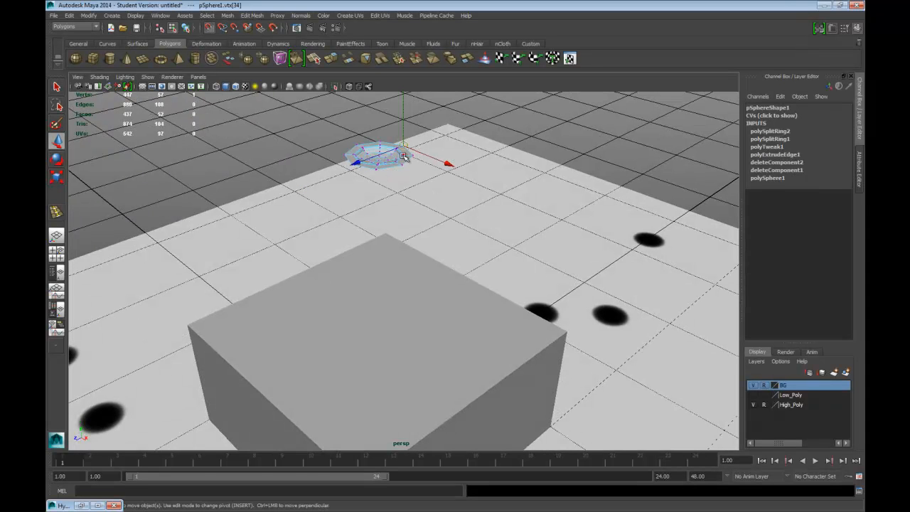
{"action": "key", "text": "F8"}
{"action": "left_click_drag", "start_coordinate": [483, 244], "coordinate": [436, 235], "text": "alt"}
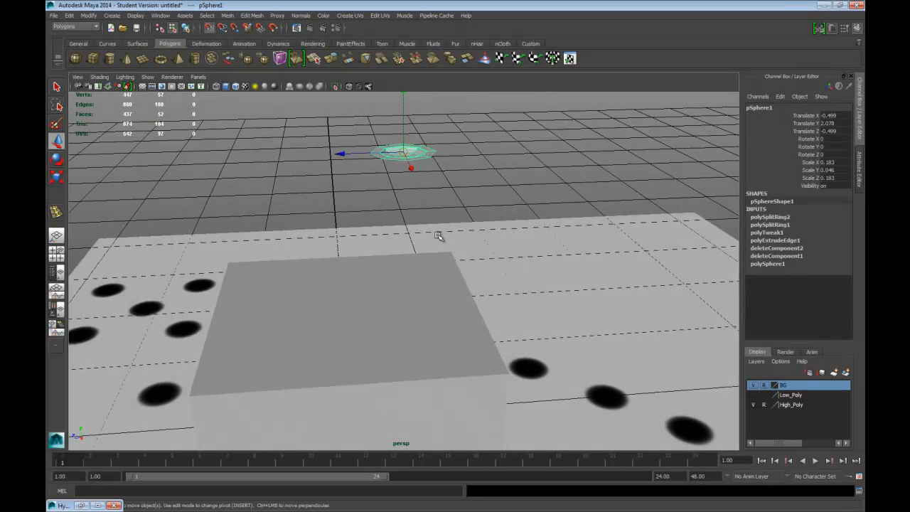
{"action": "key", "text": "space"}
{"action": "key", "text": "space"}
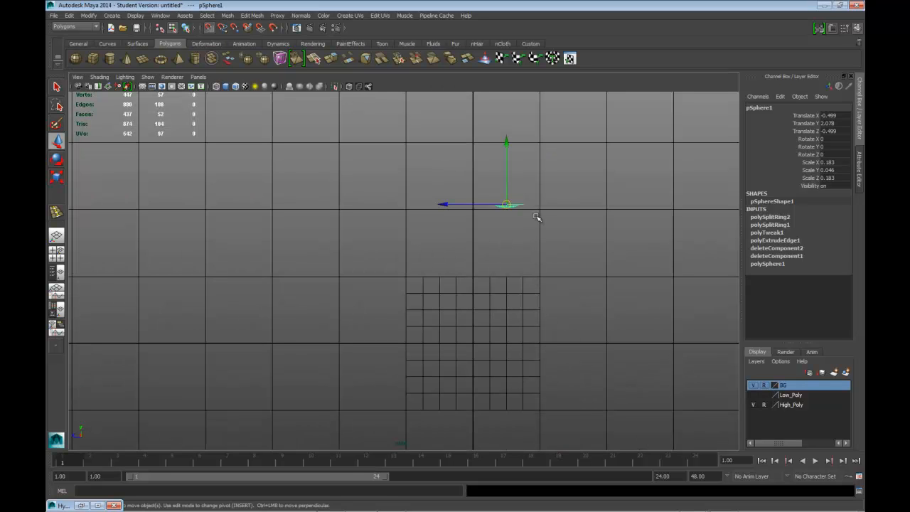
Lower the bowl in the side view onto the cube's top face at Translate Y 1.
{"action": "left_click_drag", "start_coordinate": [512, 148], "coordinate": [500, 263]}
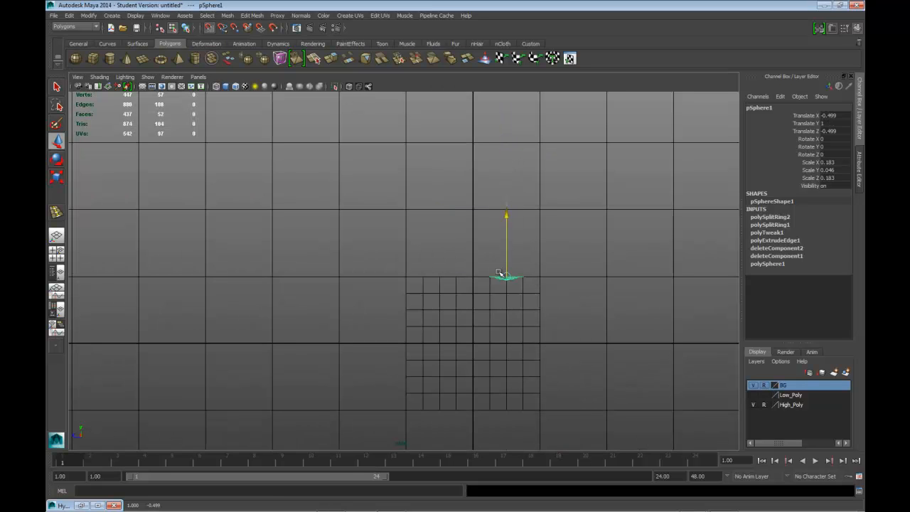
{"action": "scroll", "coordinate": [558, 290], "scroll_direction": "up", "scroll_amount": 5}
{"action": "middle_click_drag", "start_coordinate": [578, 270], "coordinate": [414, 266], "text": "alt"}
{"action": "scroll", "coordinate": [426, 263], "scroll_direction": "up", "scroll_amount": 5}
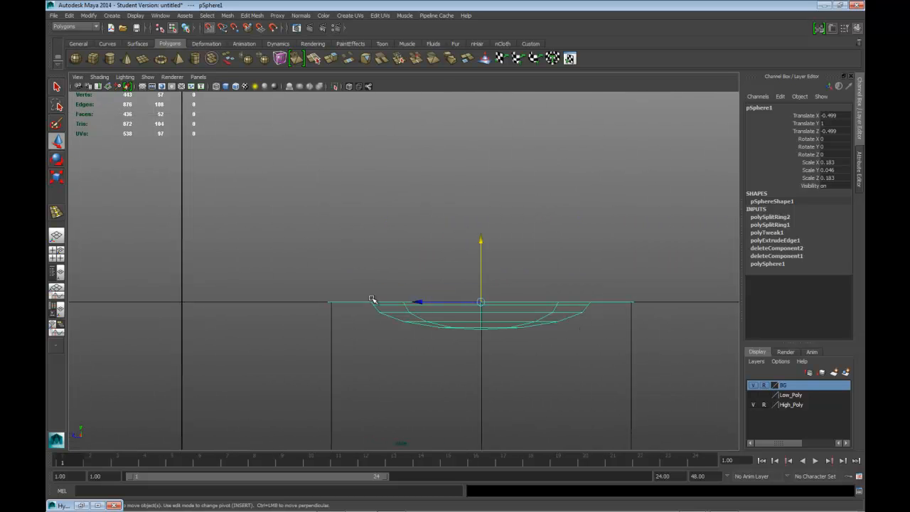
{"action": "scroll", "coordinate": [375, 284], "scroll_direction": "down", "scroll_amount": 8}
{"action": "key", "text": "space"}
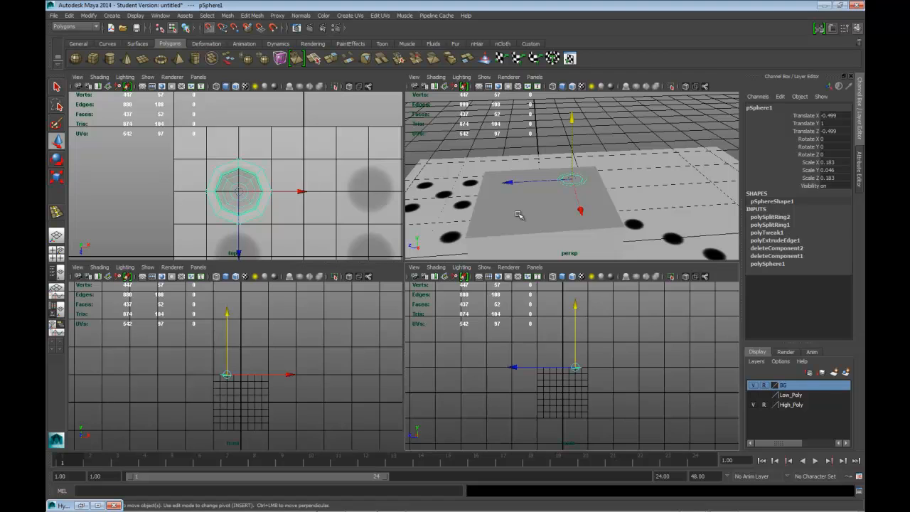
Snap the flange's upper middle, upper-right corner and right middle vertices to the grid in the top view.
{"action": "key", "text": "space"}
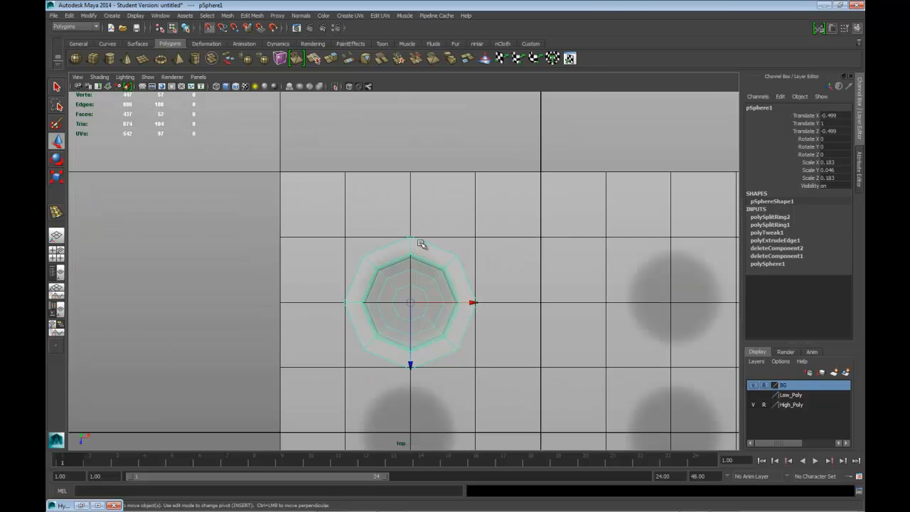
{"action": "key", "text": "F9"}
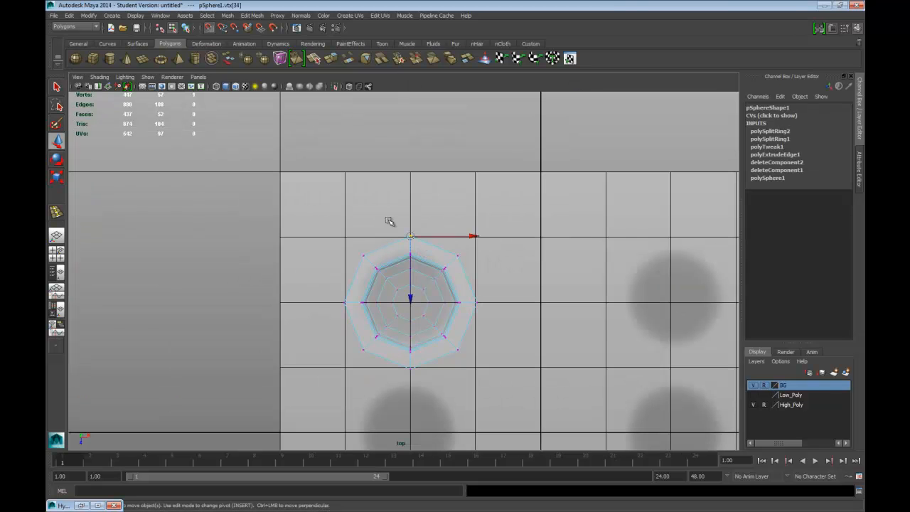
{"action": "left_click", "coordinate": [410, 246]}
{"action": "left_click_drag", "start_coordinate": [410, 238], "coordinate": [411, 241]}
{"action": "left_click", "coordinate": [458, 254]}
{"action": "left_click_drag", "start_coordinate": [462, 255], "coordinate": [475, 238]}
{"action": "left_click", "coordinate": [466, 295]}
{"action": "left_click_drag", "start_coordinate": [483, 303], "coordinate": [476, 303]}
Snap the remaining outer flange vertices along the lower and left sides to the grid to square off the flange.
{"action": "left_click", "coordinate": [457, 349]}
{"action": "left_click_drag", "start_coordinate": [458, 350], "coordinate": [463, 360]}
{"action": "left_click", "coordinate": [410, 368]}
{"action": "left_click", "coordinate": [364, 350]}
{"action": "left_click_drag", "start_coordinate": [364, 351], "coordinate": [346, 365]}
{"action": "left_click", "coordinate": [345, 302]}
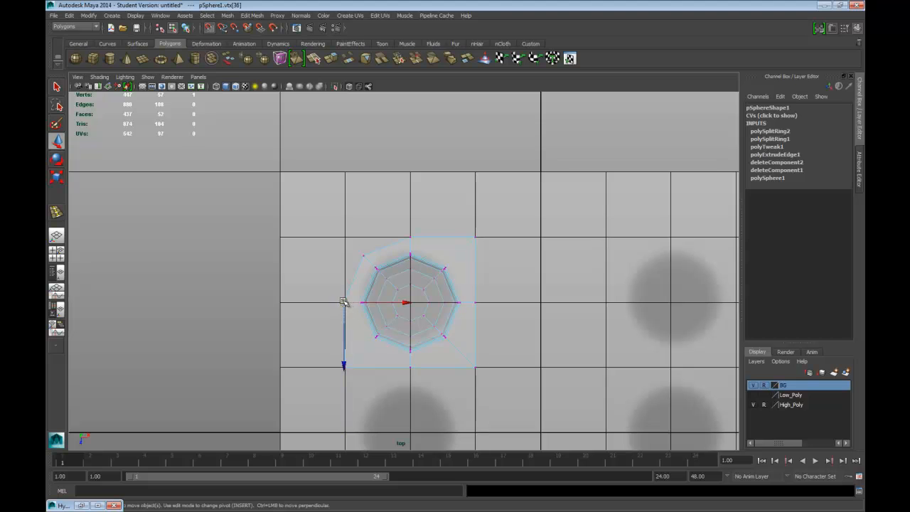
{"action": "left_click", "coordinate": [363, 257]}
{"action": "left_click_drag", "start_coordinate": [363, 258], "coordinate": [345, 236]}
Examine the squared flange on the cube in the perspective view and return the bowl to object mode.
{"action": "key", "text": "space"}
{"action": "key", "text": "space"}
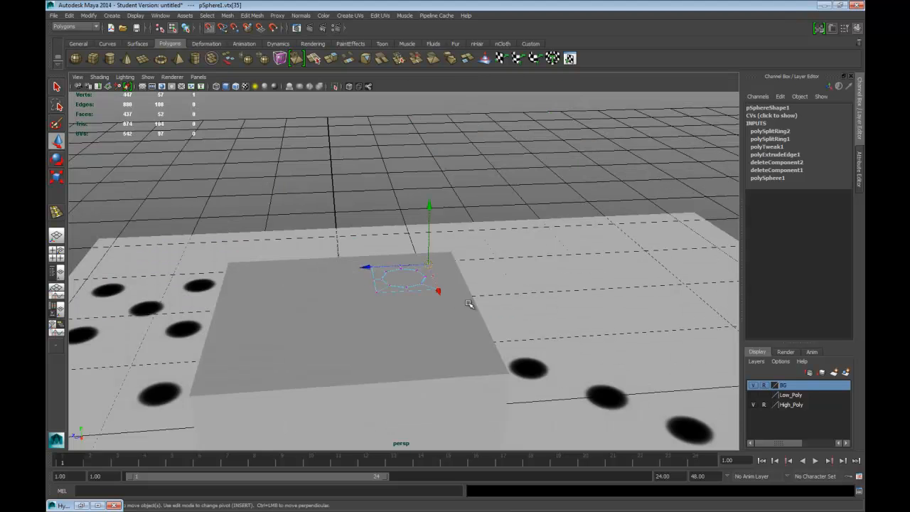
{"action": "left_click_drag", "start_coordinate": [422, 330], "coordinate": [383, 294], "text": "alt"}
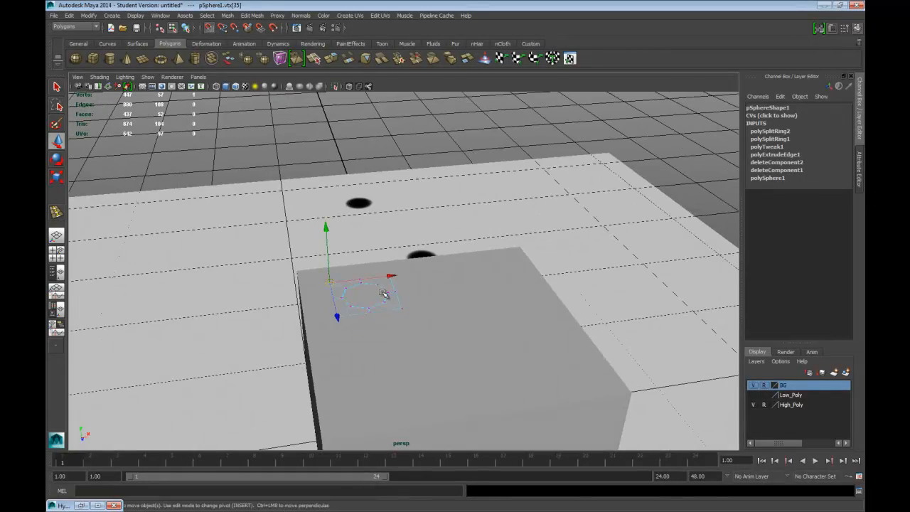
{"action": "key", "text": "F8"}
{"action": "left_click_drag", "start_coordinate": [384, 342], "coordinate": [455, 245], "text": "alt"}
Duplicate the bowl in the top view and move the copy along Z onto the middle-left reference dot at Z 0.
{"action": "key", "text": "space"}
{"action": "key", "text": "space"}
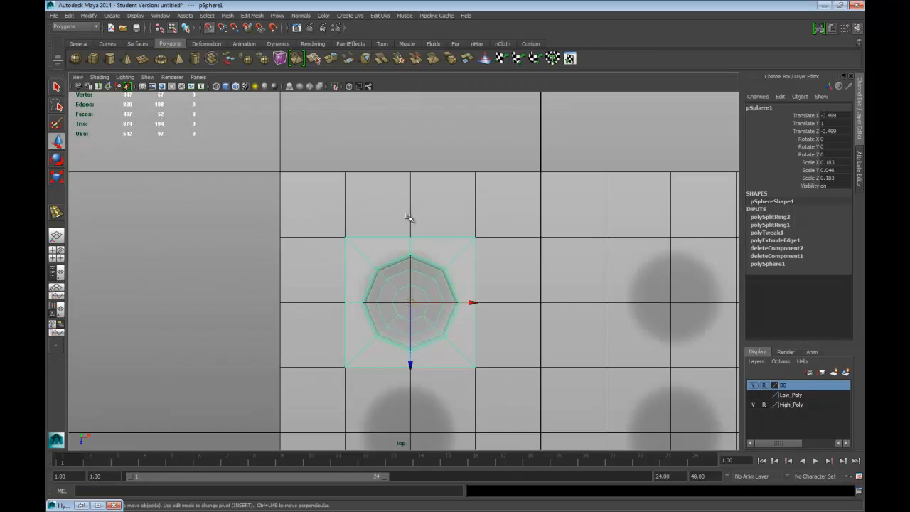
{"action": "middle_click_drag", "start_coordinate": [392, 211], "coordinate": [408, 154], "text": "alt"}
{"action": "scroll", "coordinate": [408, 154], "scroll_direction": "down", "scroll_amount": 5}
{"action": "scroll", "coordinate": [467, 229], "scroll_direction": "up", "scroll_amount": 5}
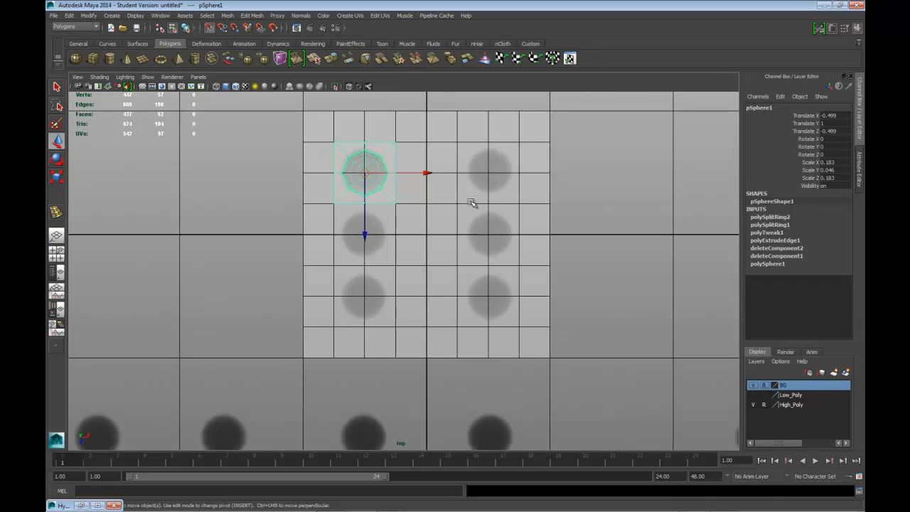
{"action": "middle_click_drag", "start_coordinate": [490, 243], "coordinate": [489, 236], "text": "alt"}
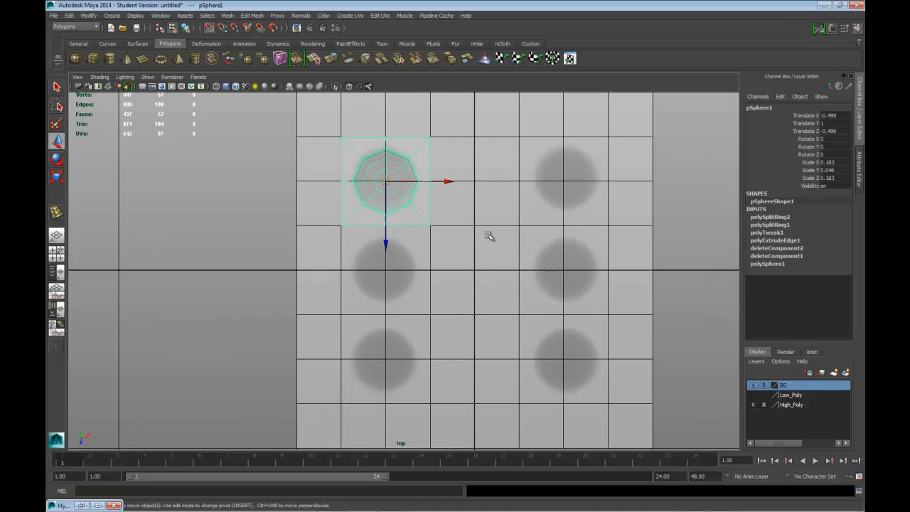
{"action": "key", "text": "ctrl+d"}
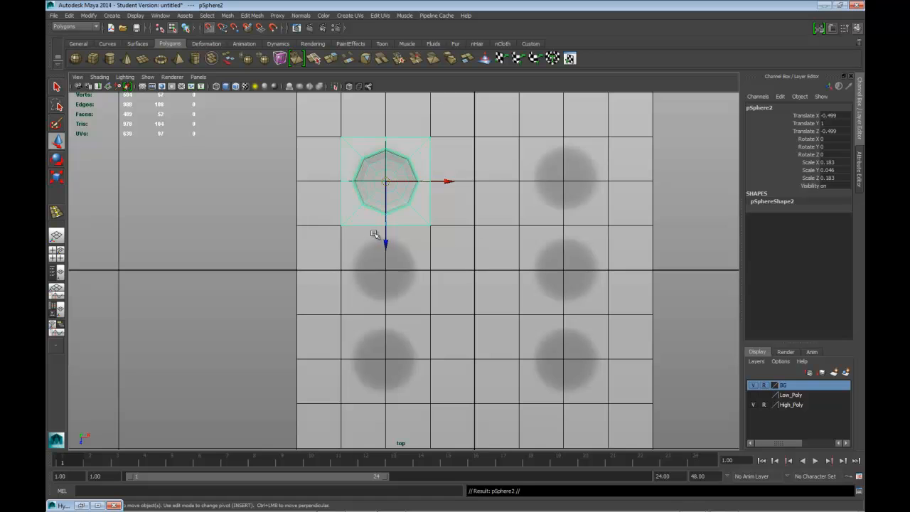
{"action": "left_click_drag", "start_coordinate": [388, 244], "coordinate": [389, 296]}
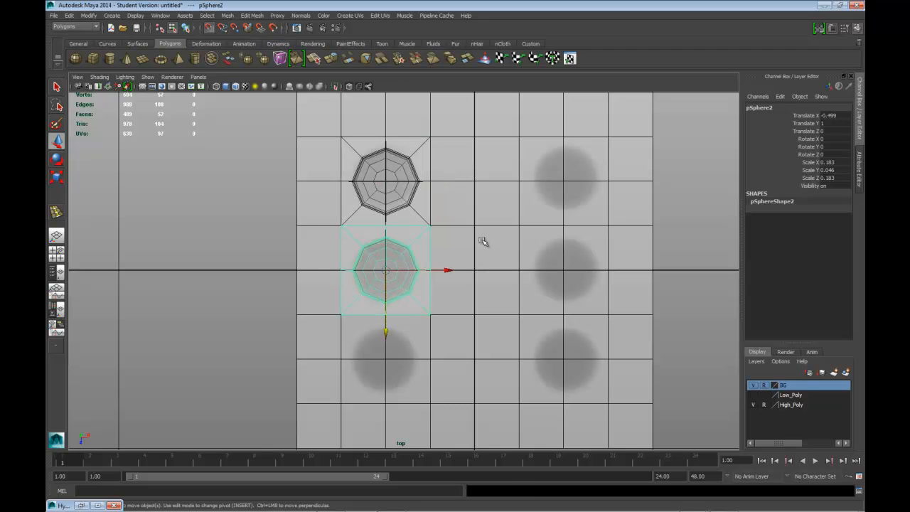
Duplicate the middle bowl and try to move the copy along Z toward the lower-left reference dot.
{"action": "key", "text": "ctrl+d"}
{"action": "mouse_move", "coordinate": [386, 333]}
{"action": "left_mouse_down"}
{"action": "mouse_move", "coordinate": [396, 368]}
{"action": "mouse_move", "coordinate": [391, 334]}
{"action": "mouse_move", "coordinate": [381, 362]}
{"action": "mouse_move", "coordinate": [385, 344]}
{"action": "left_mouse_up"}
{"action": "middle_click_drag", "start_coordinate": [502, 286], "coordinate": [496, 248], "text": "alt"}
{"action": "left_click_drag", "start_coordinate": [393, 305], "coordinate": [377, 319]}
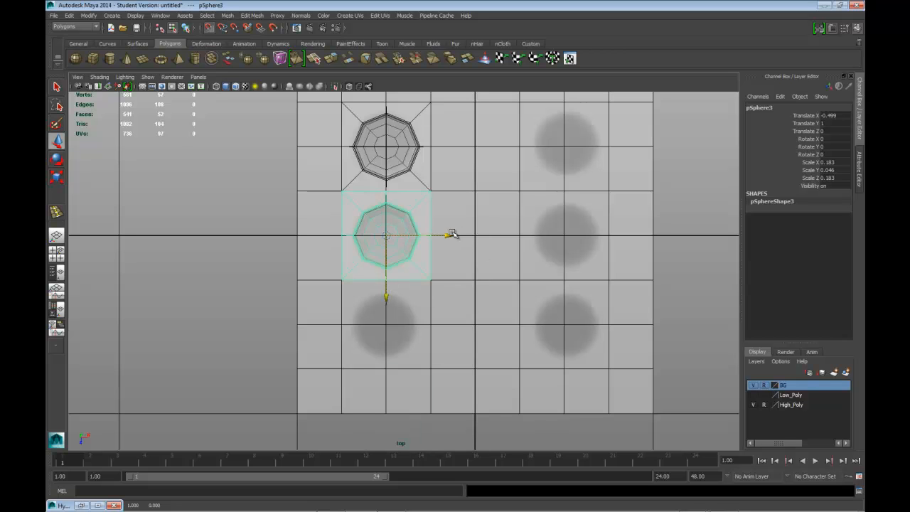
Try to snap the new copy along X and Z toward the lower-left dot, undoing the misplaced moves.
{"action": "left_click_drag", "start_coordinate": [449, 234], "coordinate": [462, 236]}
{"action": "key", "text": "z"}
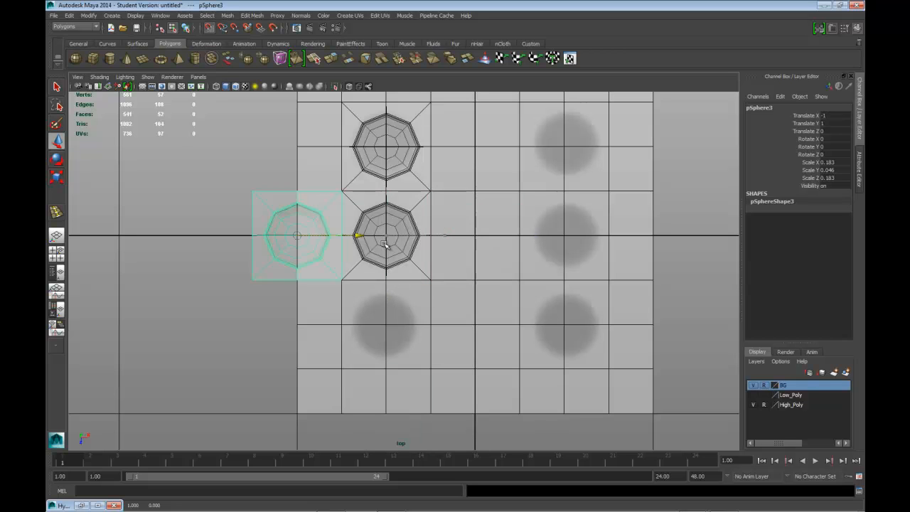
{"action": "key", "text": "shift+z"}
{"action": "left_click_drag", "start_coordinate": [465, 246], "coordinate": [538, 247]}
{"action": "left_click_drag", "start_coordinate": [474, 297], "coordinate": [469, 329]}
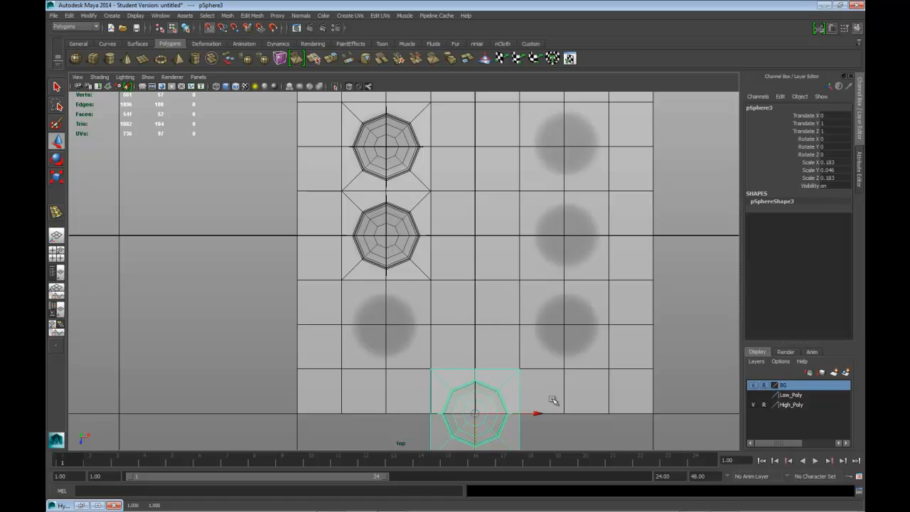
{"action": "left_click_drag", "start_coordinate": [540, 412], "coordinate": [378, 399]}
{"action": "key", "text": "ctrl+z"}
{"action": "key", "text": "ctrl+z"}
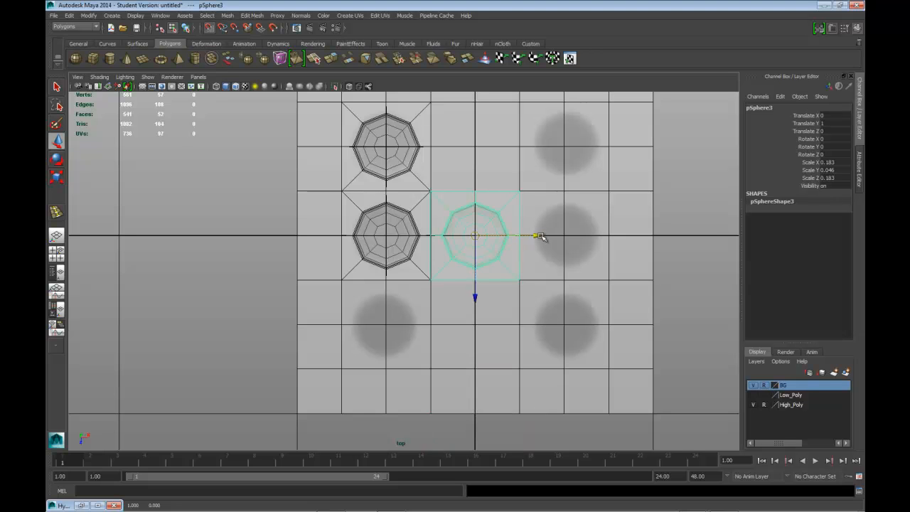
Move the new copy freely onto the lower-left reference dot at about X -0.499, Z 0.493.
{"action": "mouse_move", "coordinate": [538, 235]}
{"action": "left_mouse_down"}
{"action": "mouse_move", "coordinate": [576, 244]}
{"action": "mouse_move", "coordinate": [533, 232]}
{"action": "left_mouse_up"}
{"action": "middle_click_drag", "start_coordinate": [389, 266], "coordinate": [414, 266]}
{"action": "left_click_drag", "start_coordinate": [469, 234], "coordinate": [383, 324]}
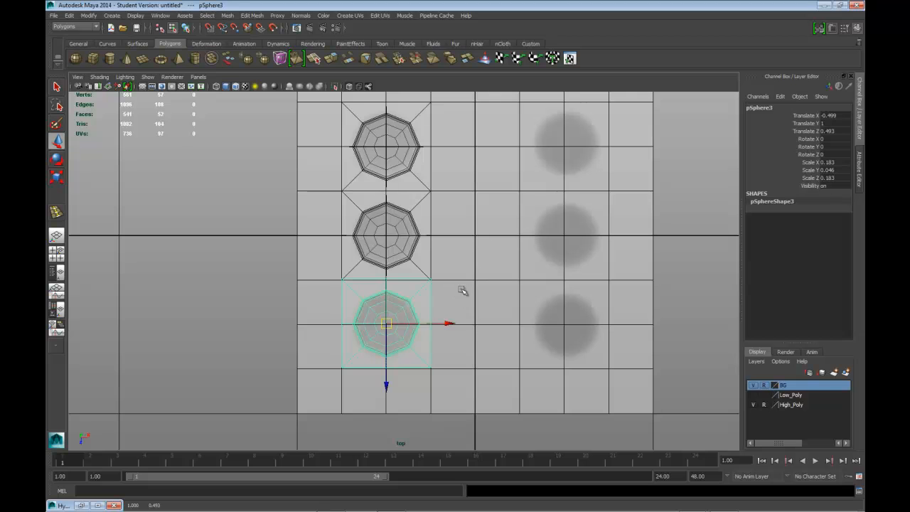
{"action": "middle_click_drag", "start_coordinate": [471, 280], "coordinate": [475, 341], "text": "alt"}
{"action": "right_click_drag", "start_coordinate": [422, 178], "coordinate": [388, 178]}
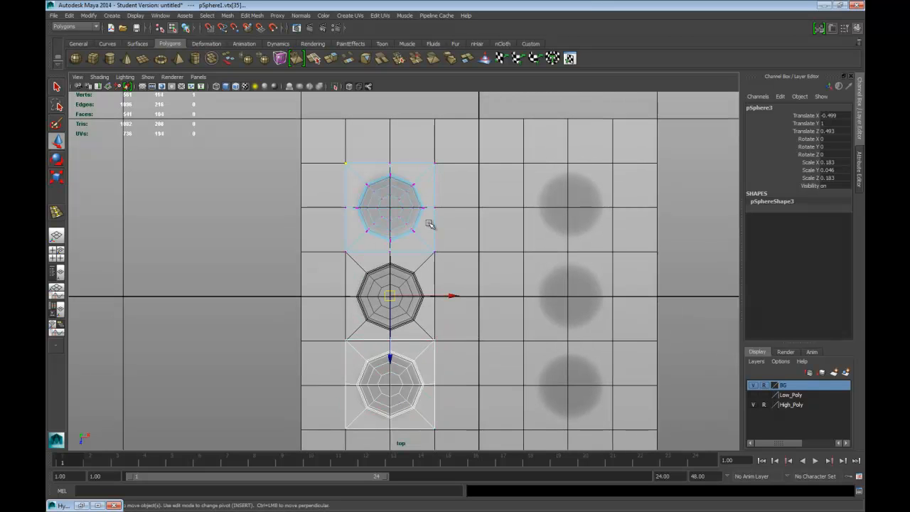
{"action": "right_click_drag", "start_coordinate": [428, 228], "coordinate": [458, 223]}
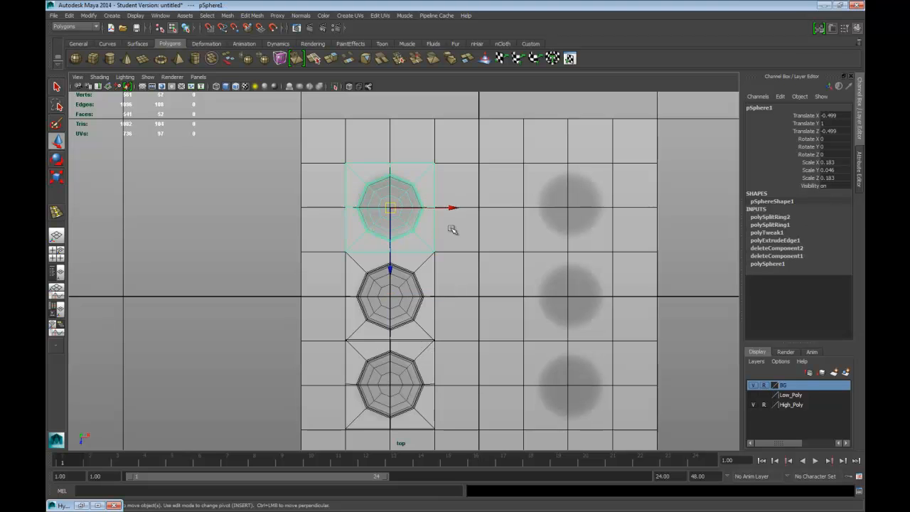
Select the lowest bowl and nudge it onto the exact grid intersection at X -0.5, Z 0.5.
{"action": "scroll", "coordinate": [455, 231], "scroll_direction": "up", "scroll_amount": 5}
{"action": "middle_click_drag", "start_coordinate": [470, 234], "coordinate": [500, 55], "text": "alt"}
{"action": "scroll", "coordinate": [479, 126], "scroll_direction": "up", "scroll_amount": 2}
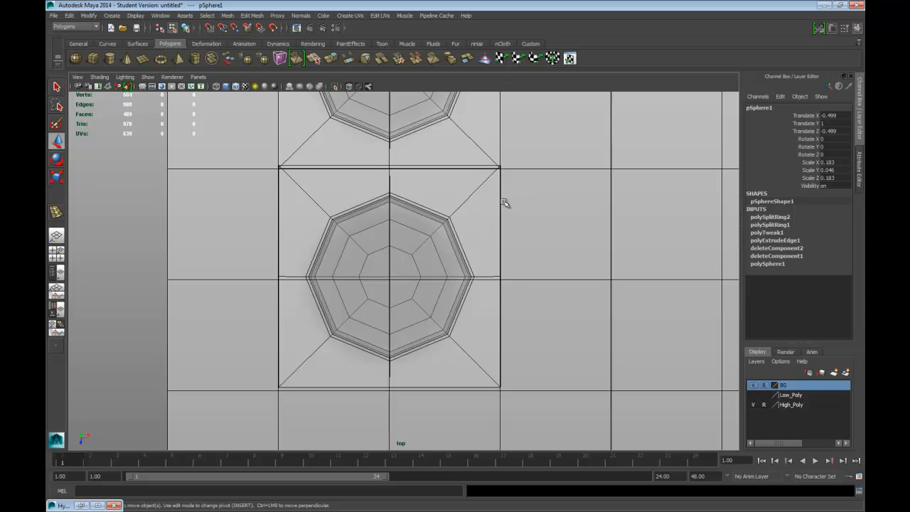
{"action": "left_click", "coordinate": [480, 186]}
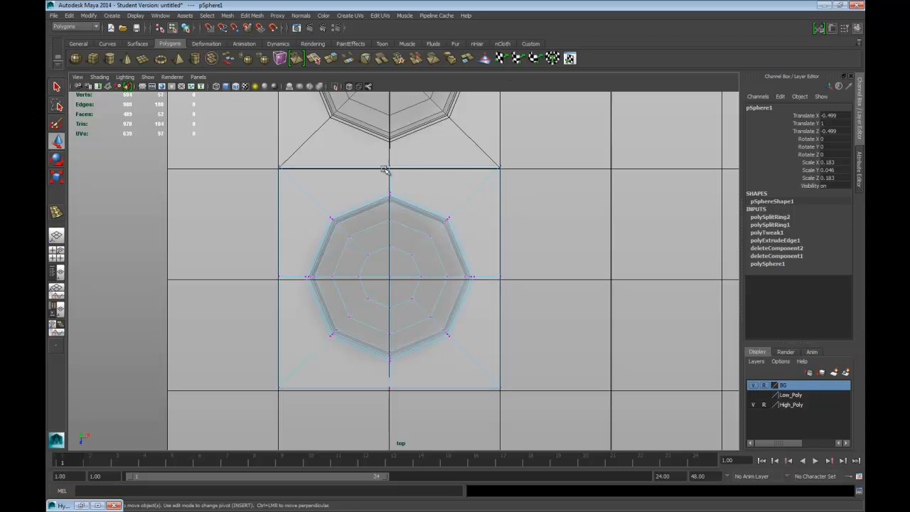
{"action": "key", "text": "ctrl+d"}
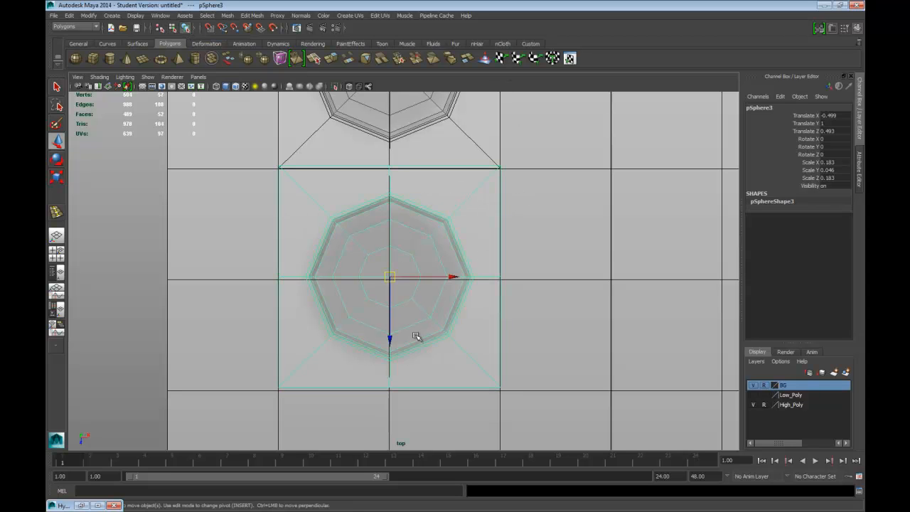
{"action": "left_click_drag", "start_coordinate": [392, 336], "coordinate": [388, 343]}
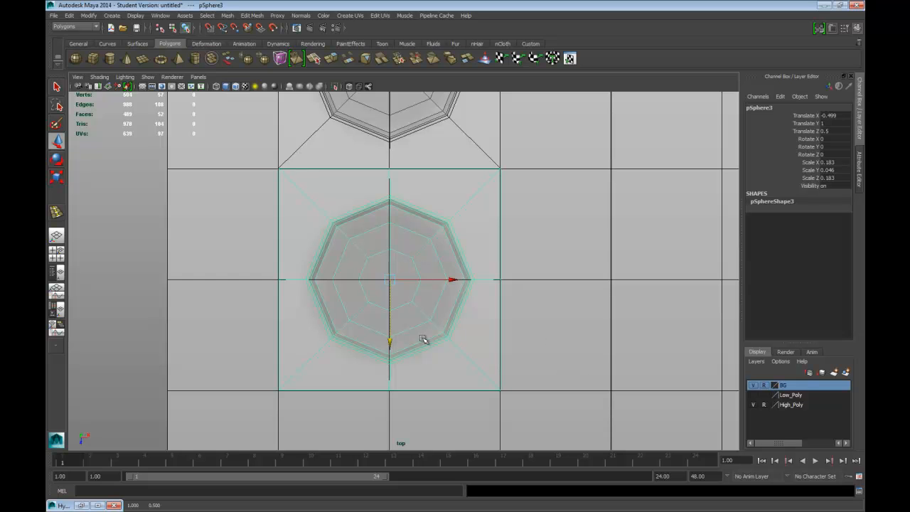
{"action": "left_click_drag", "start_coordinate": [390, 344], "coordinate": [392, 346]}
{"action": "left_click", "coordinate": [453, 280]}
{"action": "left_click_drag", "start_coordinate": [452, 279], "coordinate": [453, 279]}
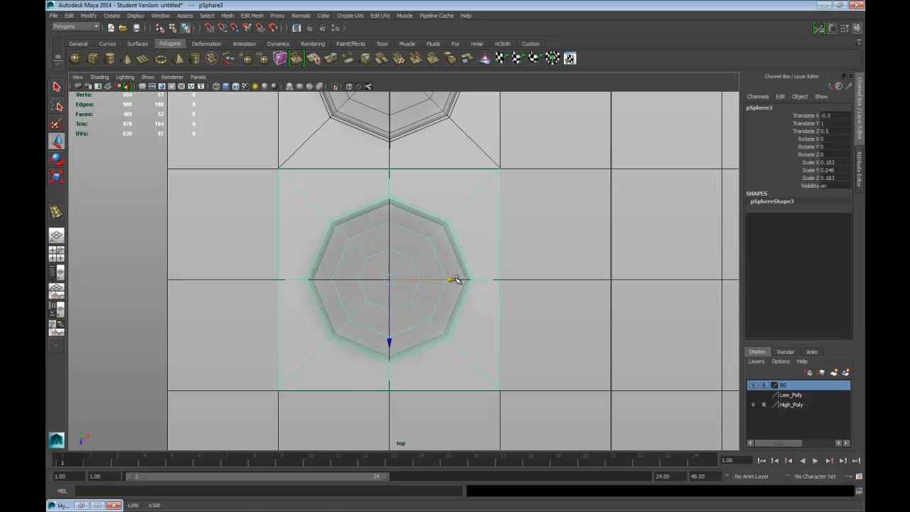
Duplicate all three bowls together and move the copies along X onto the right column of dots, at about X 0.497.
{"action": "scroll", "coordinate": [462, 280], "scroll_direction": "down", "scroll_amount": 5}
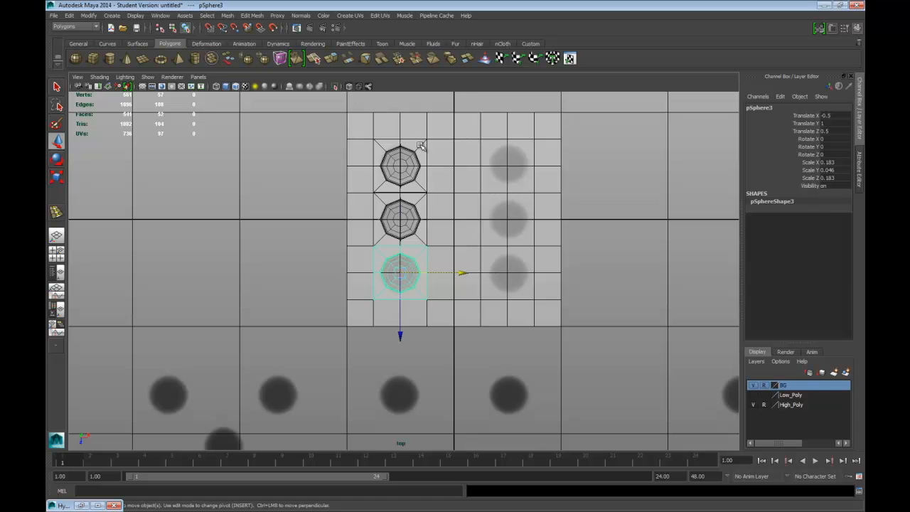
{"action": "left_click", "coordinate": [419, 145]}
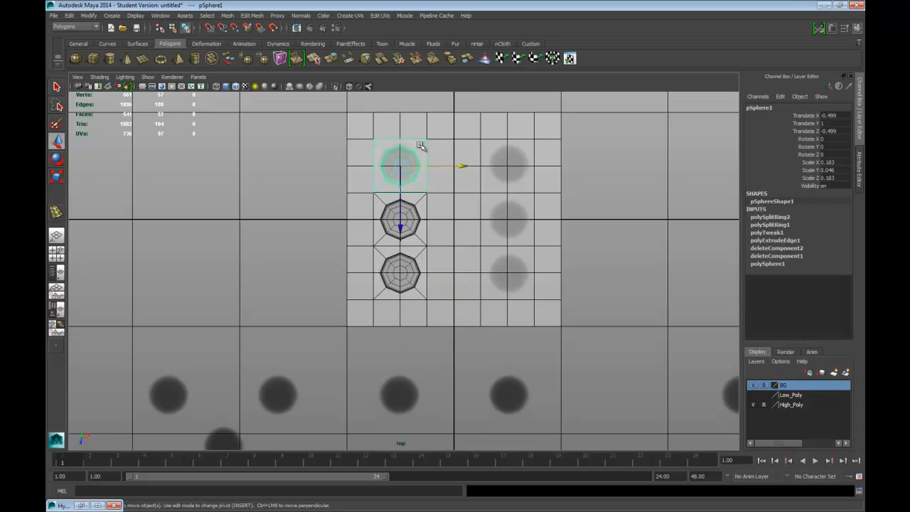
{"action": "left_click", "coordinate": [420, 217]}
{"action": "left_click", "coordinate": [419, 257]}
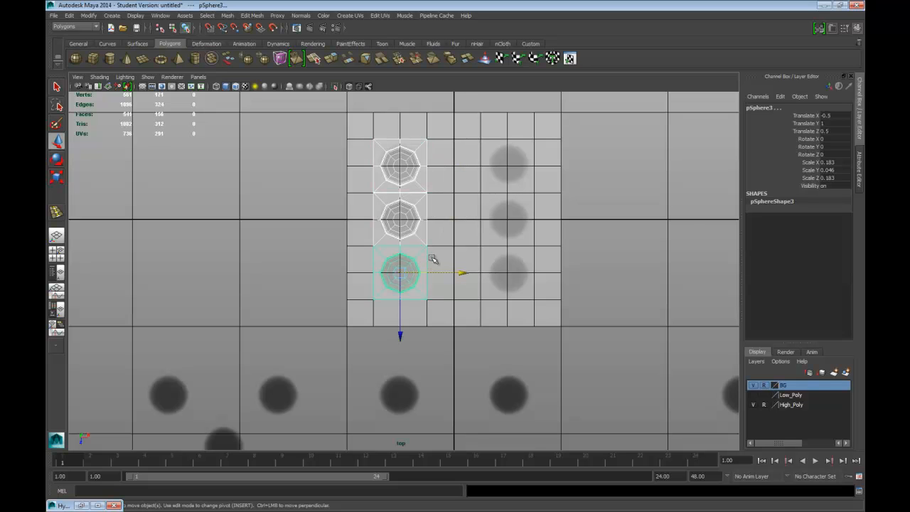
{"action": "key", "text": "ctrl+d"}
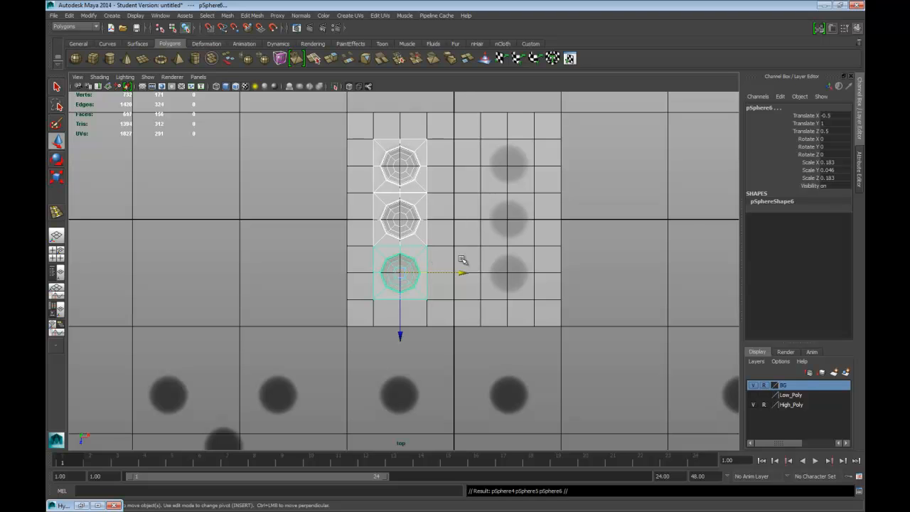
{"action": "left_click_drag", "start_coordinate": [463, 272], "coordinate": [568, 273]}
Fine-tune the three copied bowls along X to line up with the grid at about X 0.501.
{"action": "scroll", "coordinate": [564, 273], "scroll_direction": "up", "scroll_amount": 5}
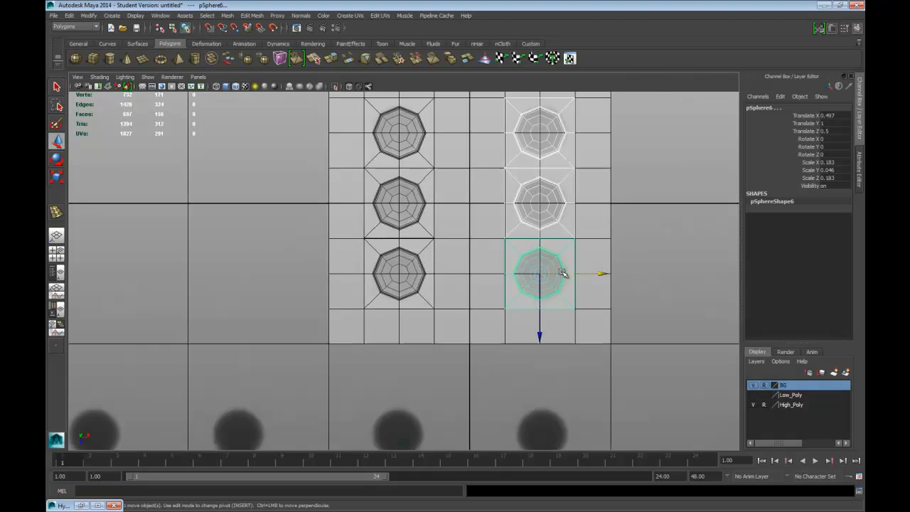
{"action": "scroll", "coordinate": [444, 245], "scroll_direction": "up", "scroll_amount": 3}
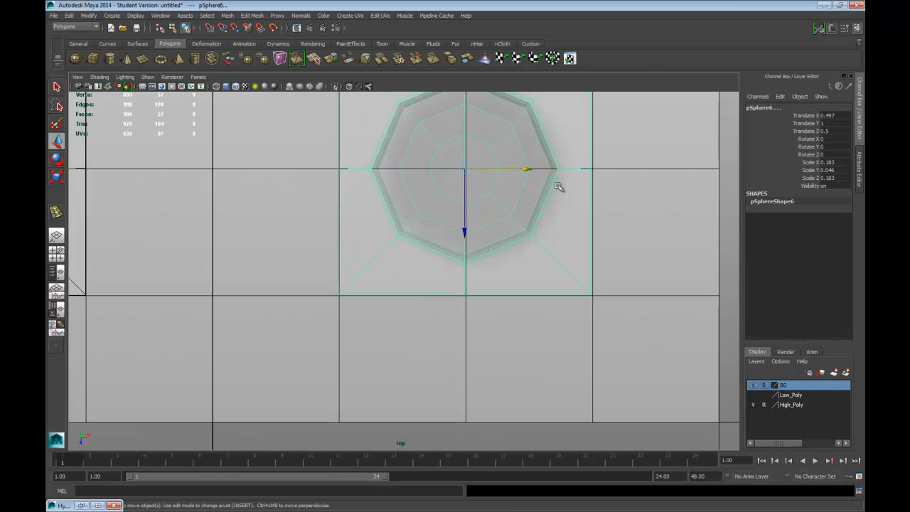
{"action": "left_click", "coordinate": [529, 169]}
{"action": "left_click_drag", "start_coordinate": [530, 170], "coordinate": [533, 172]}
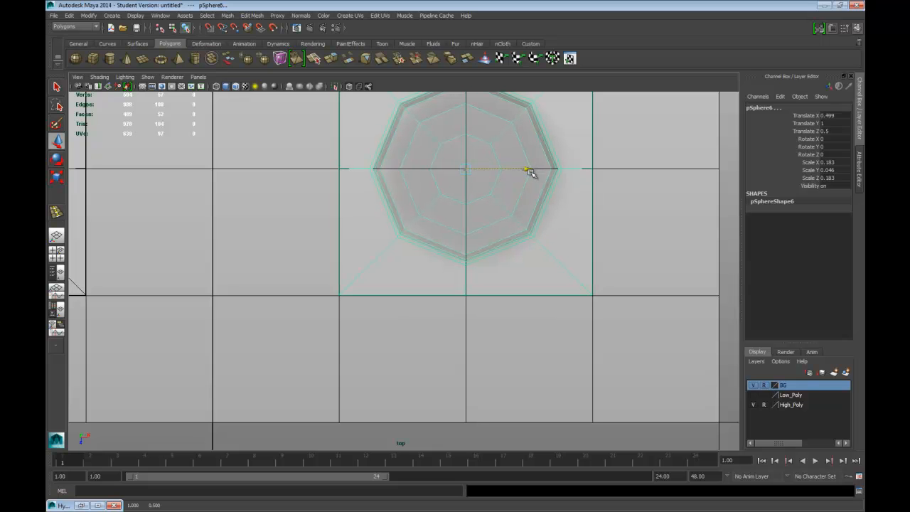
{"action": "key", "text": "f"}
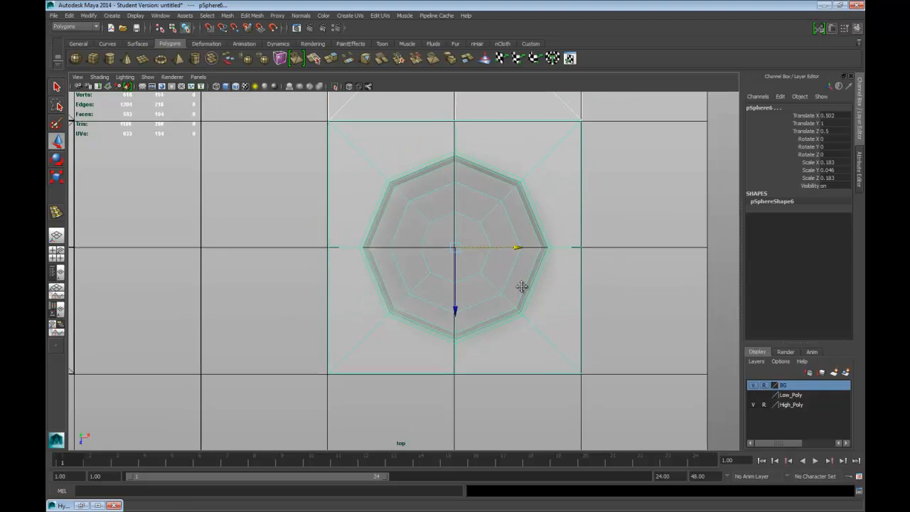
{"action": "left_click_drag", "start_coordinate": [458, 302], "coordinate": [456, 302]}
{"action": "middle_click_drag", "start_coordinate": [463, 242], "coordinate": [479, 341], "text": "alt"}
{"action": "left_click_drag", "start_coordinate": [410, 422], "coordinate": [409, 423]}
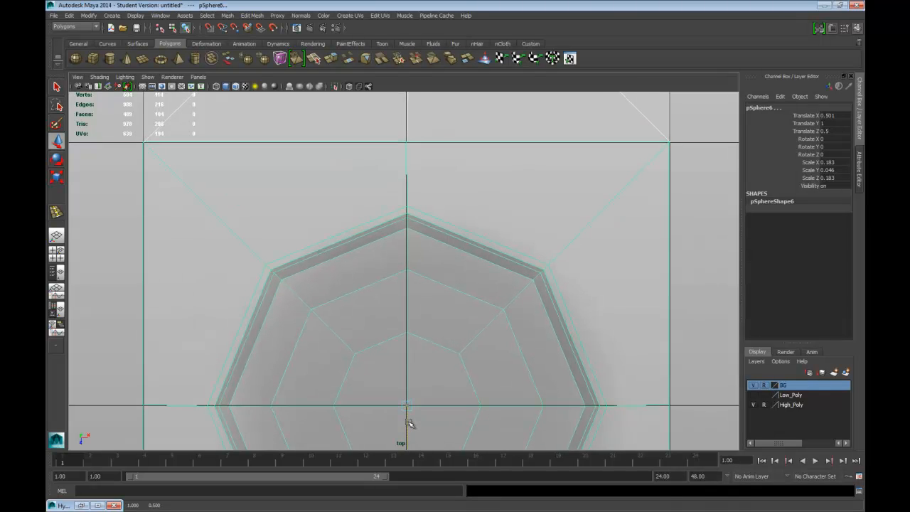
{"action": "scroll", "coordinate": [427, 395], "scroll_direction": "down", "scroll_amount": 10}
{"action": "scroll", "coordinate": [450, 305], "scroll_direction": "up", "scroll_amount": 4}
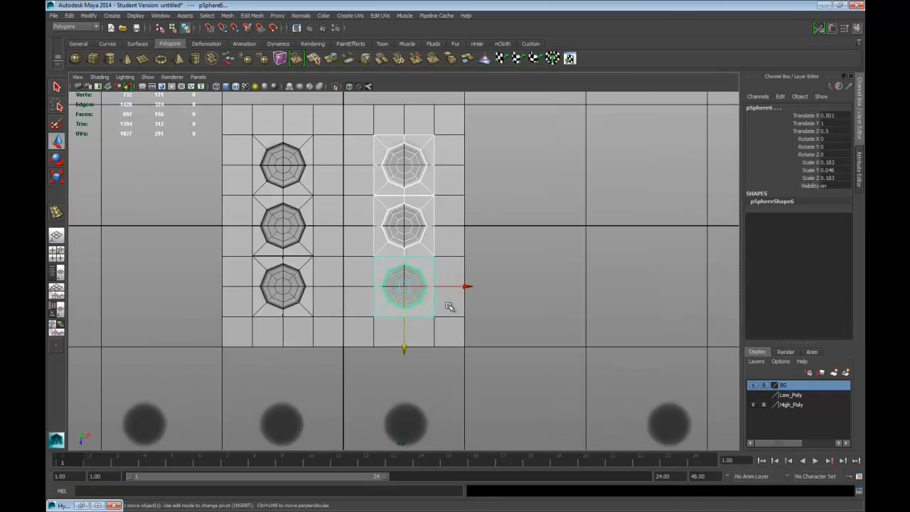
Examine how the three copied bowls in the right column line up with the cube's grid lines.
{"action": "middle_click_drag", "start_coordinate": [465, 214], "coordinate": [542, 349], "text": "alt"}
{"action": "scroll", "coordinate": [526, 328], "scroll_direction": "up", "scroll_amount": 2}
{"action": "scroll", "coordinate": [531, 317], "scroll_direction": "up", "scroll_amount": 1}
{"action": "scroll", "coordinate": [542, 349], "scroll_direction": "up", "scroll_amount": 1}
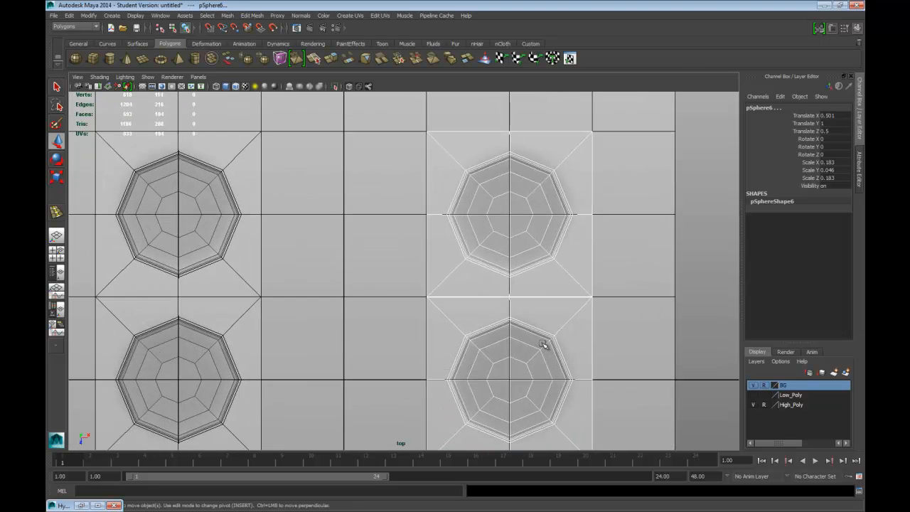
{"action": "scroll", "coordinate": [542, 344], "scroll_direction": "down", "scroll_amount": 8}
{"action": "scroll", "coordinate": [543, 345], "scroll_direction": "up", "scroll_amount": 7}
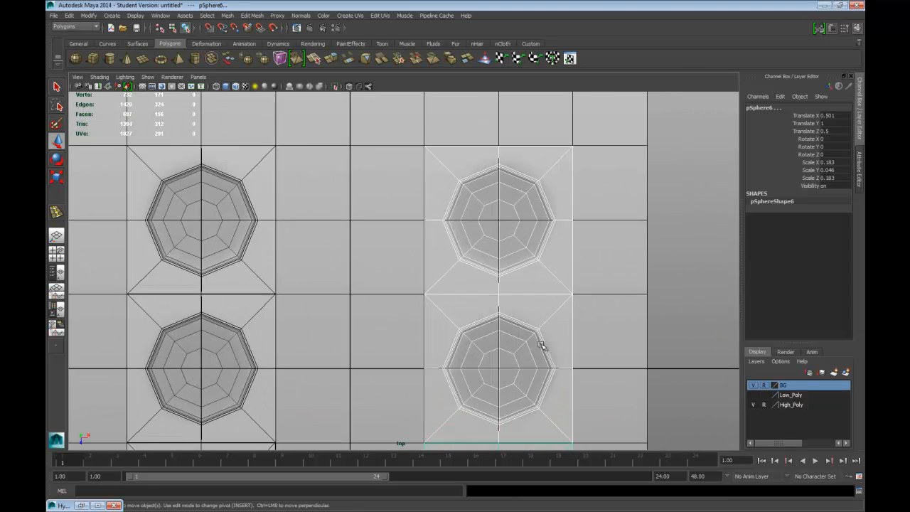
{"action": "middle_click_drag", "start_coordinate": [543, 346], "coordinate": [540, 229], "text": "alt"}
{"action": "scroll", "coordinate": [545, 244], "scroll_direction": "down", "scroll_amount": 8}
{"action": "scroll", "coordinate": [544, 244], "scroll_direction": "up", "scroll_amount": 5}
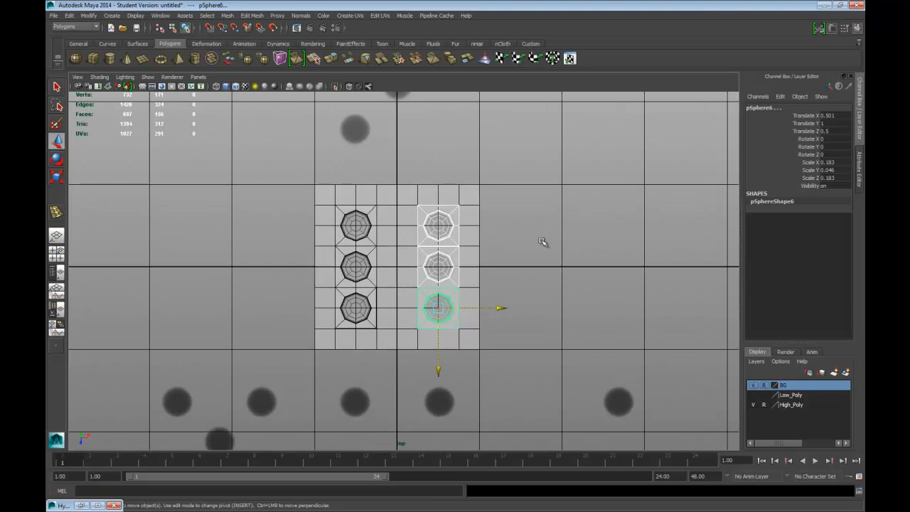
{"action": "scroll", "coordinate": [540, 252], "scroll_direction": "up", "scroll_amount": 3}
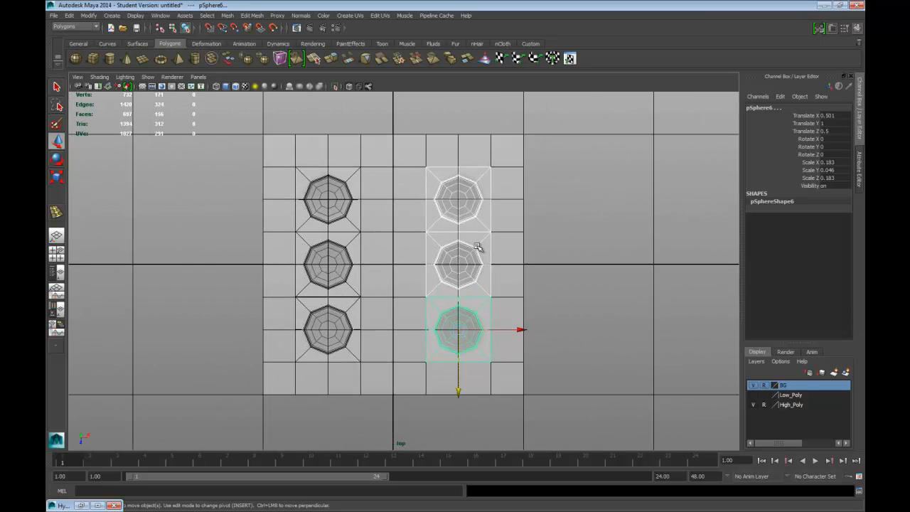
Duplicate the right column's middle bowl and move the copy along X to the center of the face at X 0.
{"action": "left_click", "coordinate": [478, 247]}
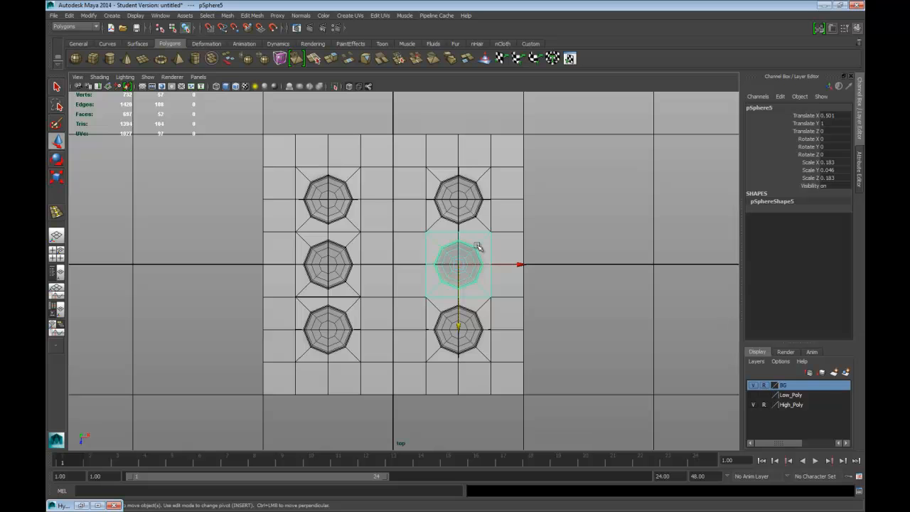
{"action": "left_click_drag", "start_coordinate": [521, 267], "coordinate": [461, 264]}
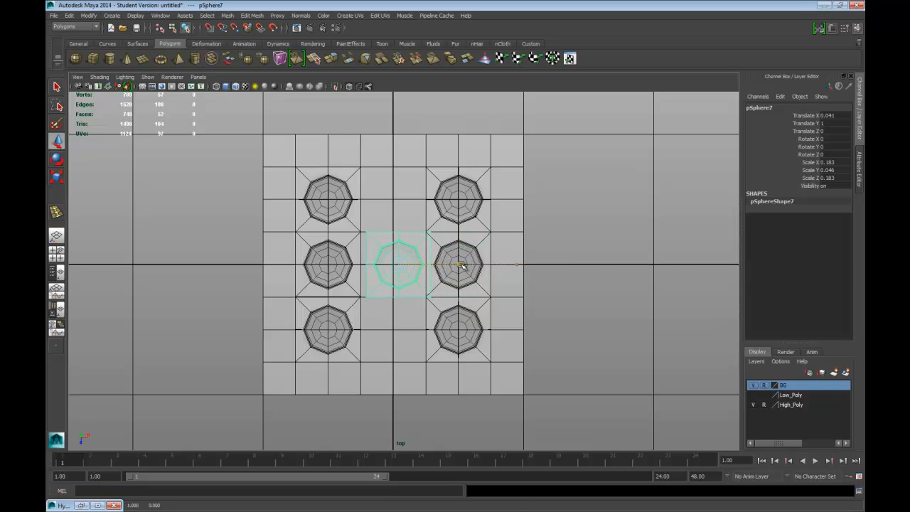
{"action": "scroll", "coordinate": [442, 267], "scroll_direction": "up", "scroll_amount": 8}
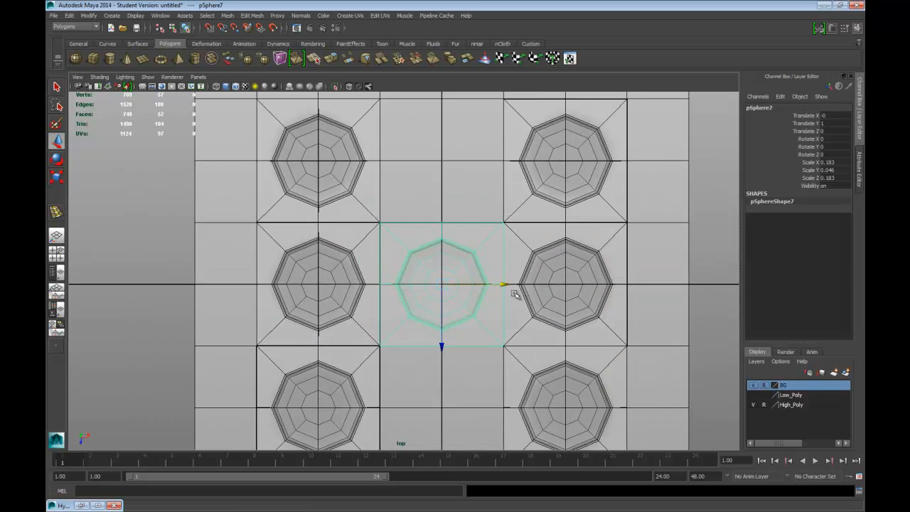
{"action": "middle_click_drag", "start_coordinate": [509, 285], "coordinate": [465, 214], "text": "alt"}
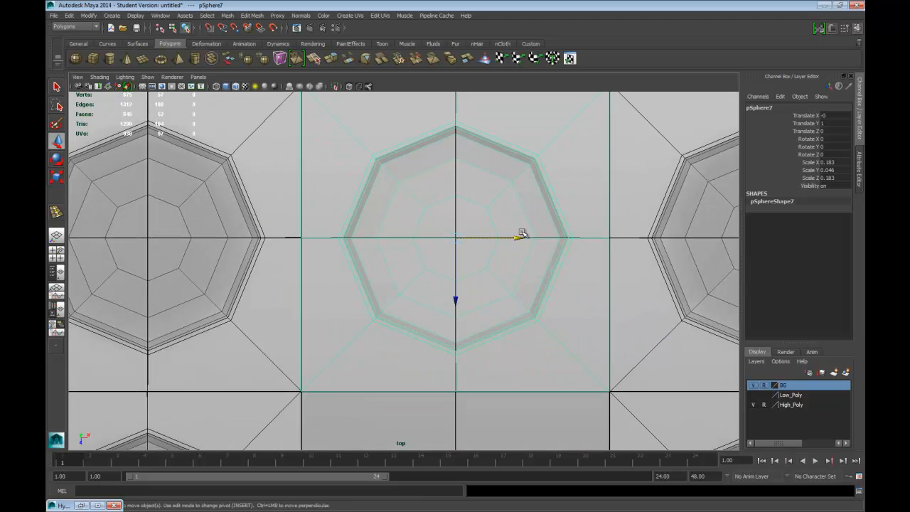
{"action": "left_click_drag", "start_coordinate": [519, 237], "coordinate": [519, 238]}
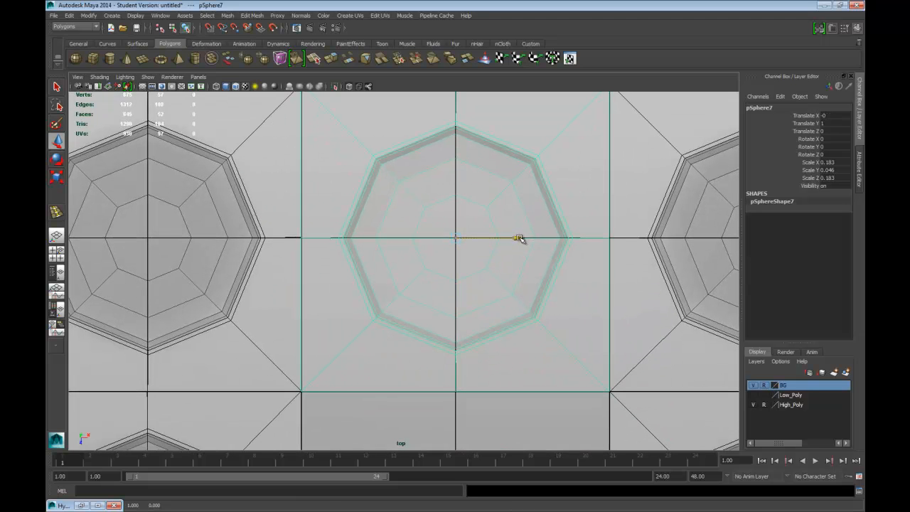
Switch to the perspective view and hide the High_Poly layer to expose all seven bowls from an angle.
{"action": "scroll", "coordinate": [520, 239], "scroll_direction": "down", "scroll_amount": 10}
{"action": "scroll", "coordinate": [522, 241], "scroll_direction": "down", "scroll_amount": 5}
{"action": "scroll", "coordinate": [528, 272], "scroll_direction": "up", "scroll_amount": 3}
{"action": "key", "text": "space"}
{"action": "key", "text": "space"}
{"action": "left_click_drag", "start_coordinate": [557, 275], "coordinate": [552, 251], "text": "alt"}
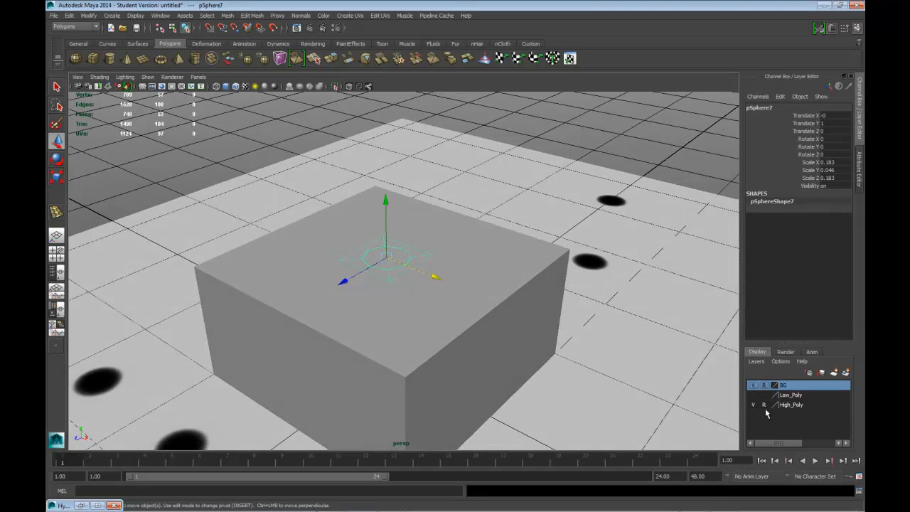
{"action": "left_click", "coordinate": [753, 404]}
{"action": "left_click_drag", "start_coordinate": [580, 355], "coordinate": [491, 315], "text": "alt"}
{"action": "left_click_drag", "start_coordinate": [446, 291], "coordinate": [450, 307], "text": "alt"}
{"action": "scroll", "coordinate": [445, 293], "scroll_direction": "up", "scroll_amount": 5}
{"action": "left_click_drag", "start_coordinate": [403, 275], "coordinate": [448, 249], "text": "alt"}
{"action": "middle_click_drag", "start_coordinate": [405, 252], "coordinate": [500, 268], "text": "alt"}
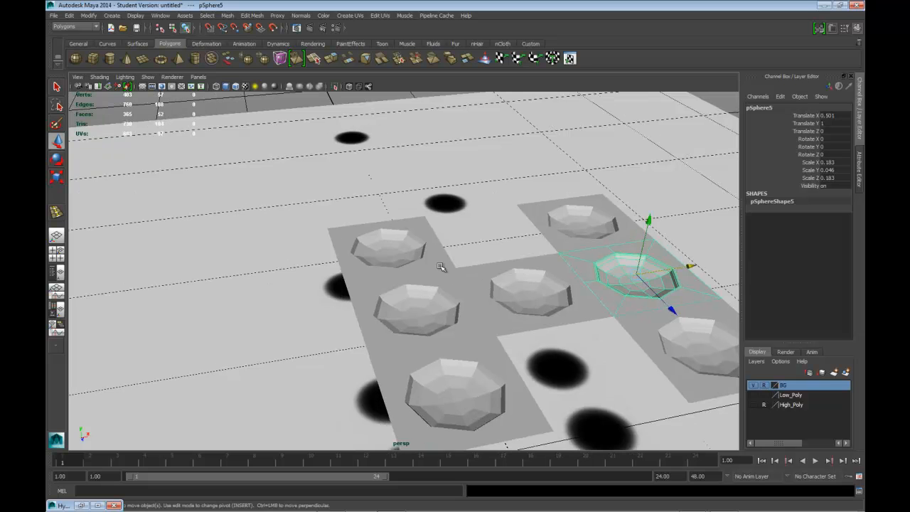
Preview the corner bowl at X -0.499, Z -0.499 with smooth mesh display and inspect it deselected.
{"action": "left_click", "coordinate": [440, 267]}
{"action": "key", "text": "3"}
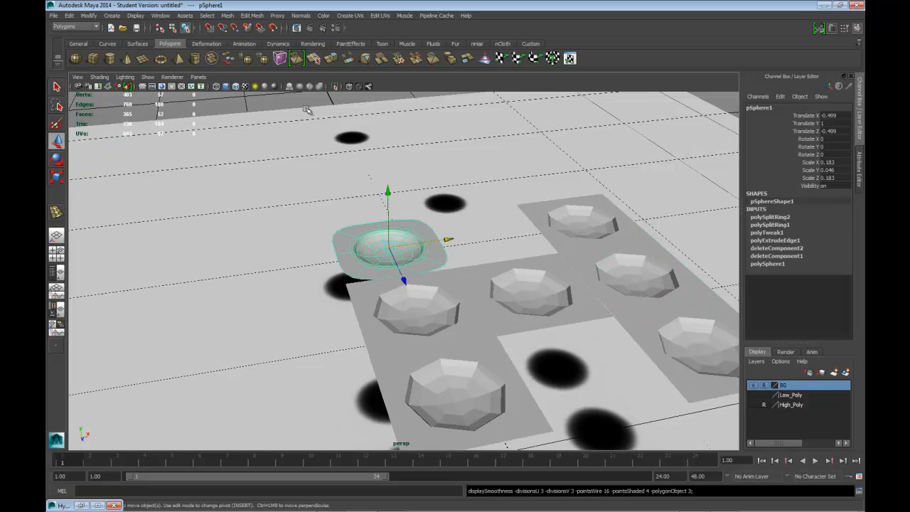
{"action": "left_click", "coordinate": [323, 130]}
{"action": "left_click_drag", "start_coordinate": [406, 243], "coordinate": [446, 301], "text": "alt"}
{"action": "scroll", "coordinate": [445, 242], "scroll_direction": "down", "scroll_amount": 5}
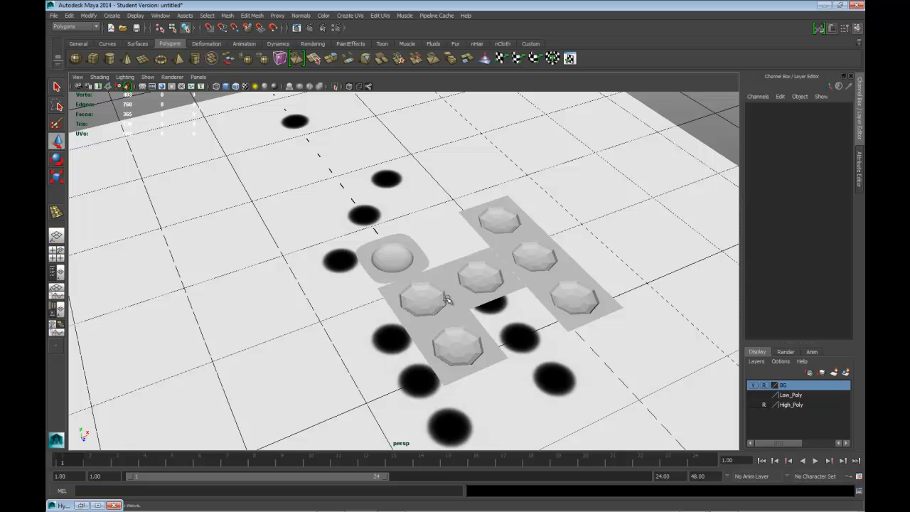
Turn off the smooth mesh preview on the corner bowl and inspect the bowls' flanges.
{"action": "left_click", "coordinate": [416, 272]}
{"action": "key", "text": "1"}
{"action": "left_click_drag", "start_coordinate": [510, 289], "coordinate": [511, 308], "text": "alt"}
{"action": "scroll", "coordinate": [516, 308], "scroll_direction": "up", "scroll_amount": 3}
{"action": "scroll", "coordinate": [513, 290], "scroll_direction": "down", "scroll_amount": 5}
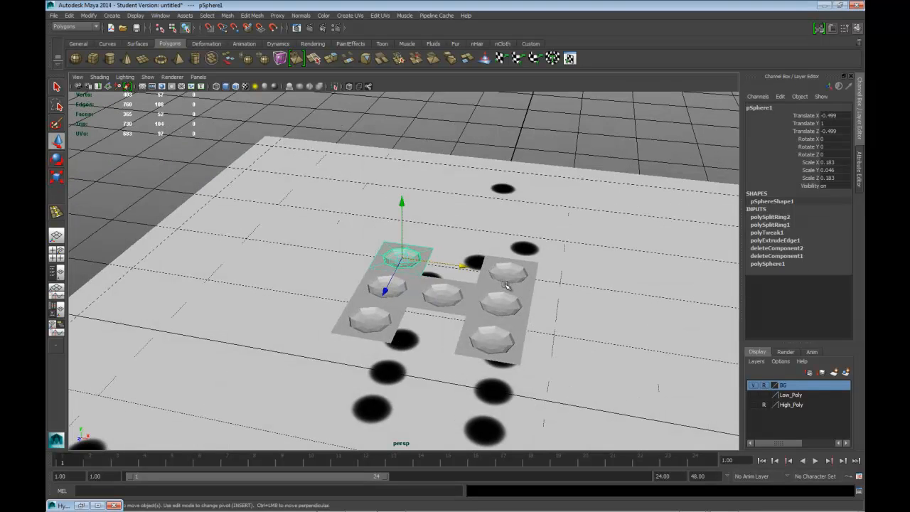